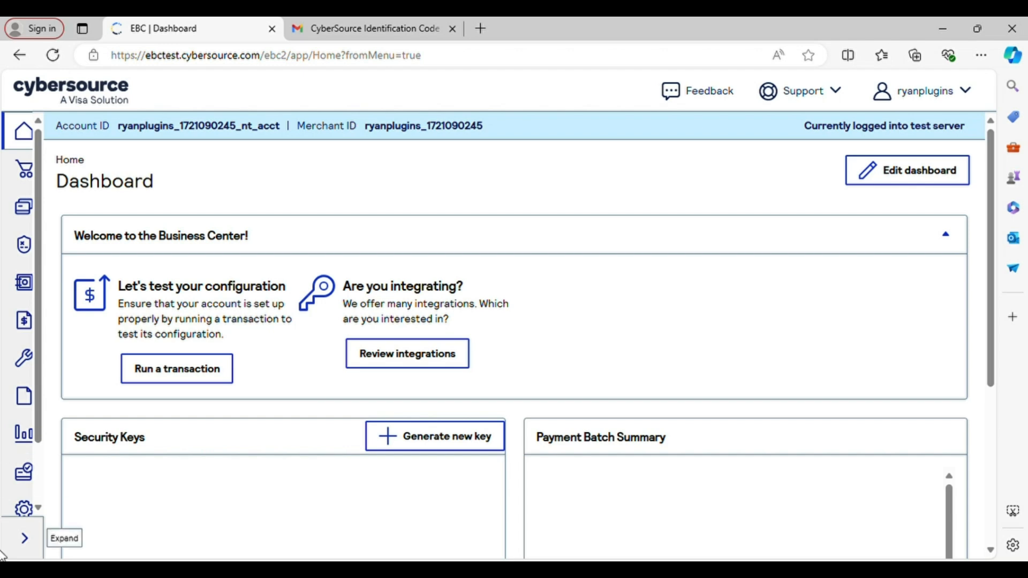
Go to Payment Configuration > Secure Acceptance Settings from the expanded sidebar.
click(17, 552)
scroll(123, 300, down, 1)
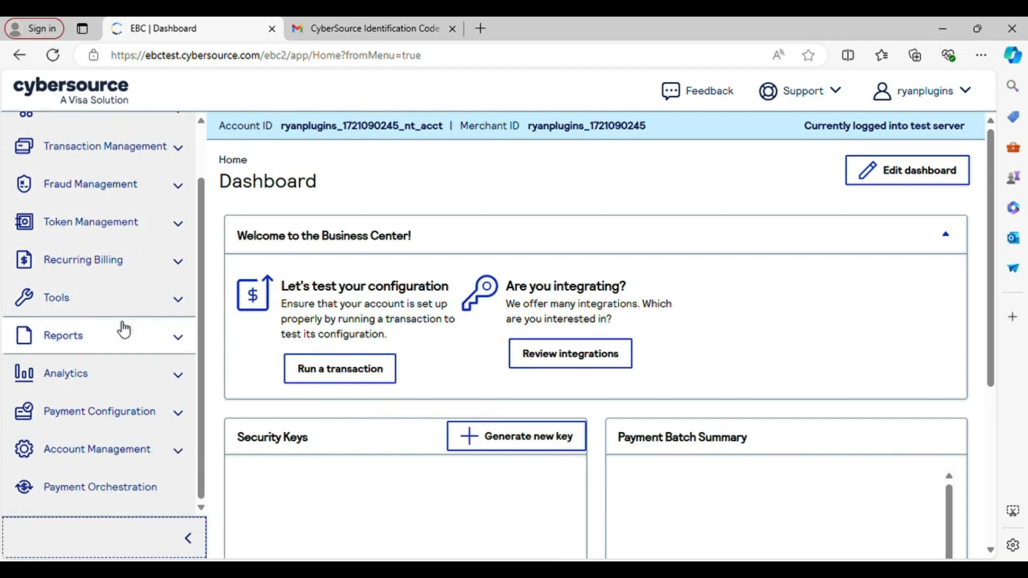
click(179, 420)
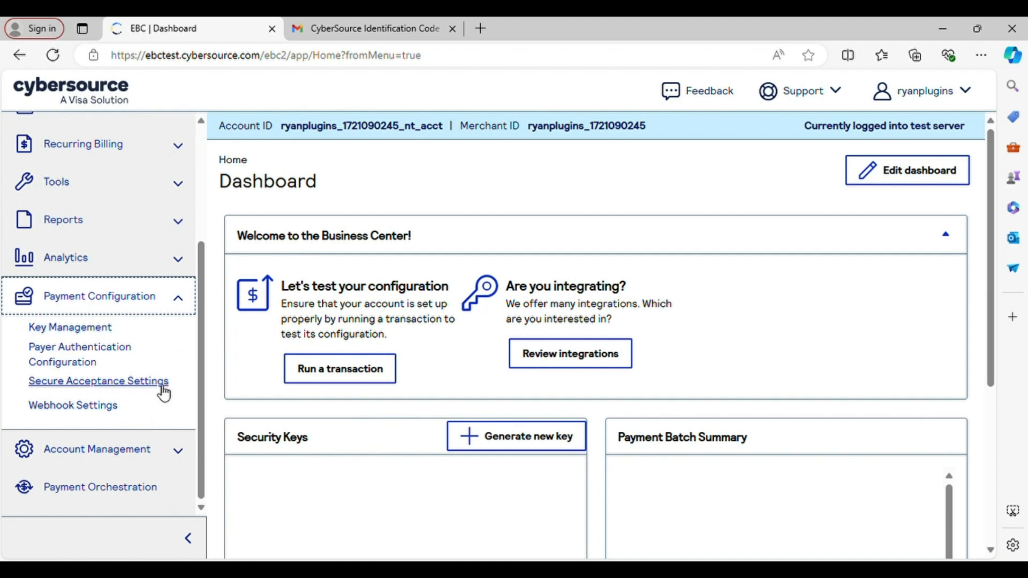
click(162, 388)
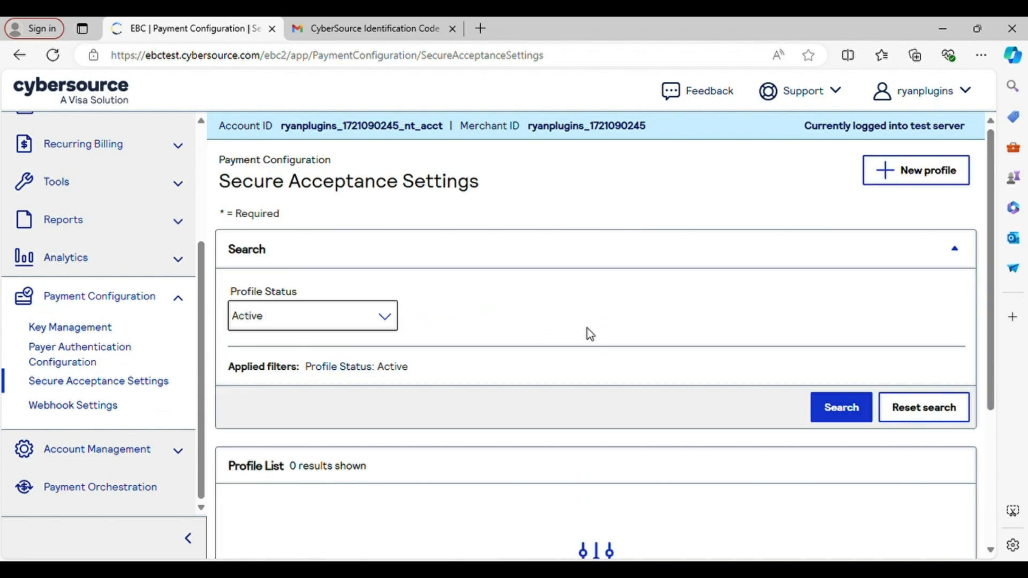
Create a Hosted Checkout profile named 'Hosted Checkout Profile', described as 'This is Hosted Checkout Profile'.
click(913, 175)
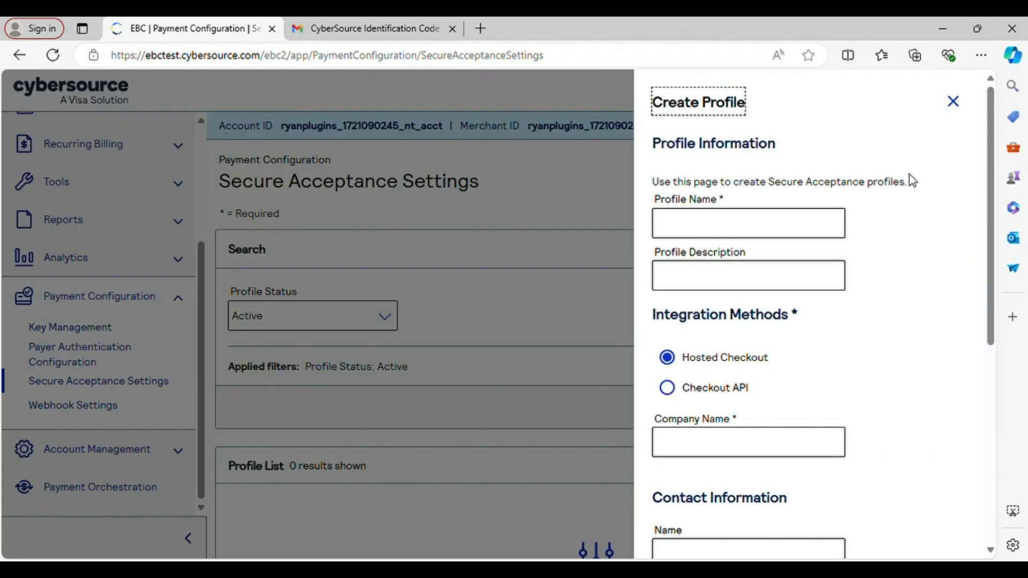
click(786, 230)
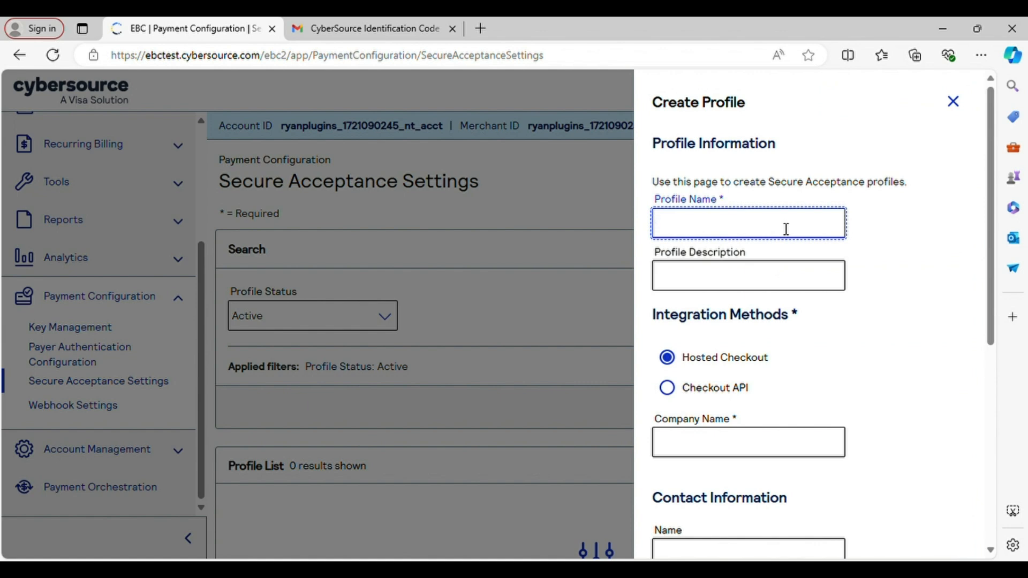
text(Hosted)
text( Cge)
text(heckou)
text(t)
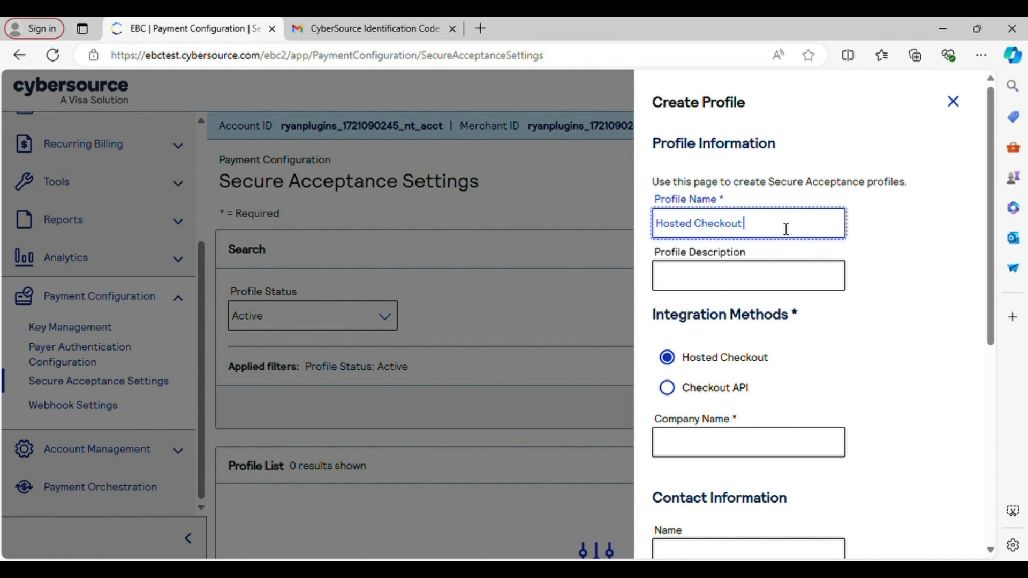
text( Profile)
click(772, 283)
text(This)
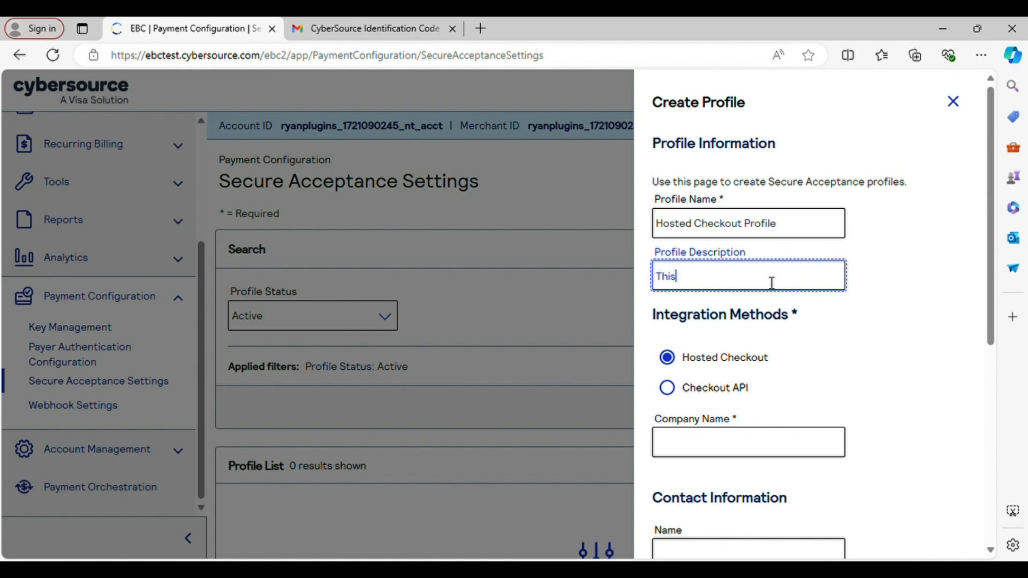
text( is Hosted CH)
key(BackSpace)
text(hecko)
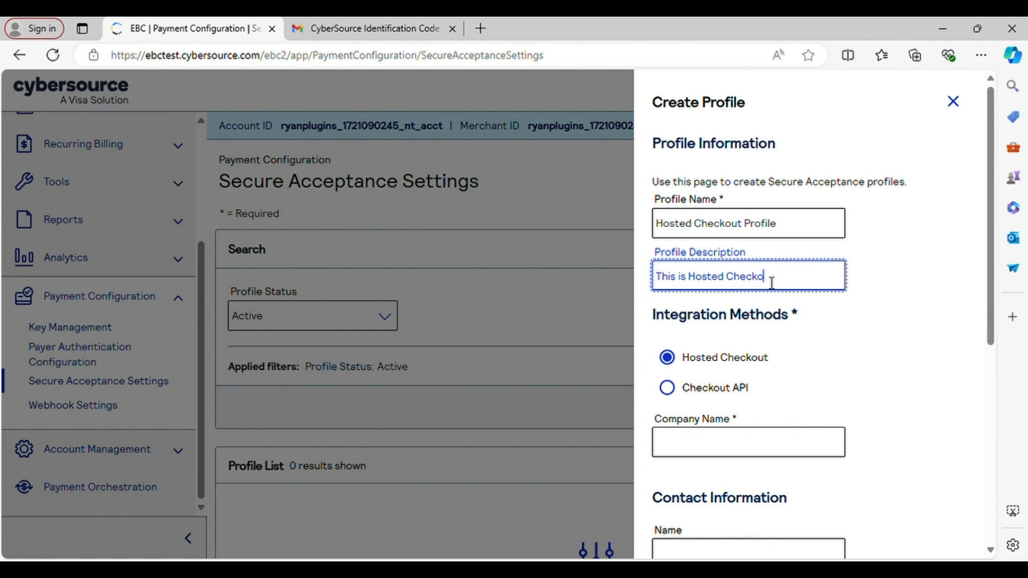
text(ut Profile)
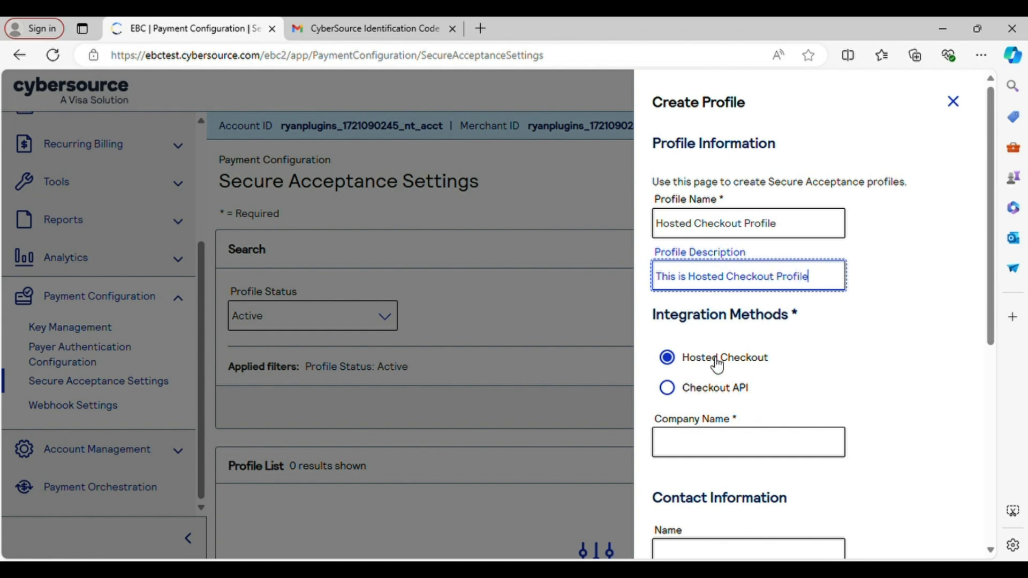
scroll(777, 367, down, 1)
Enter the company name in capitals and the contact's name.
click(813, 371)
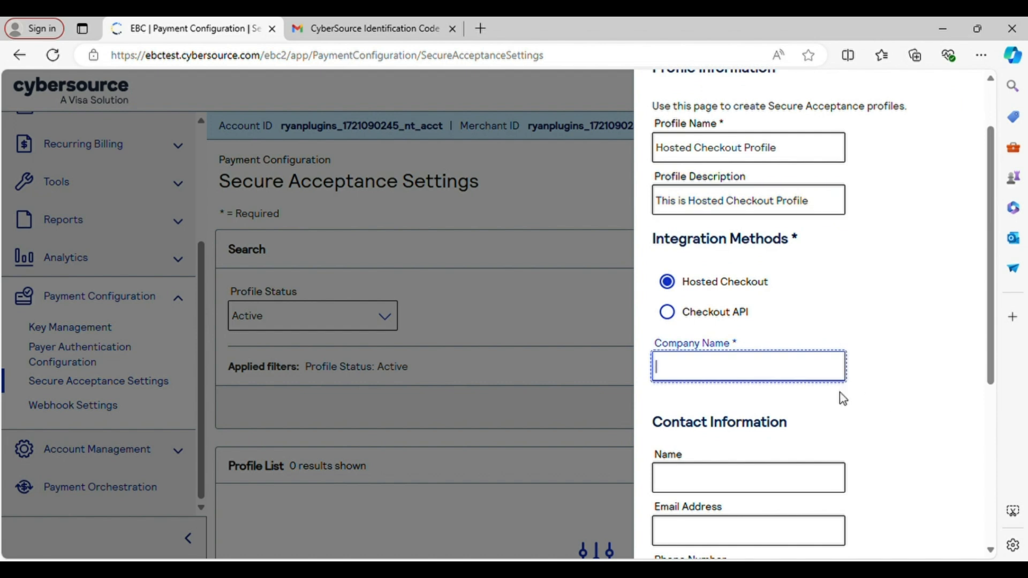
text(Ryan)
key(BackSpace)
key(BackSpace)
key(BackSpace)
text(YANPLUGINS)
key(Tab)
text(Ryan)
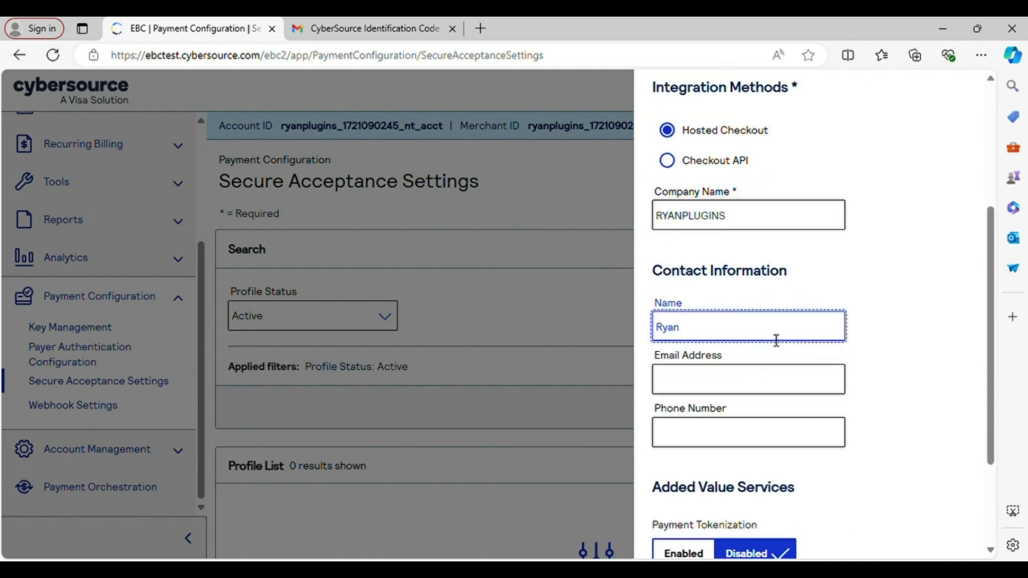
Fill in the contact's e-mail address and phone number.
click(768, 374)
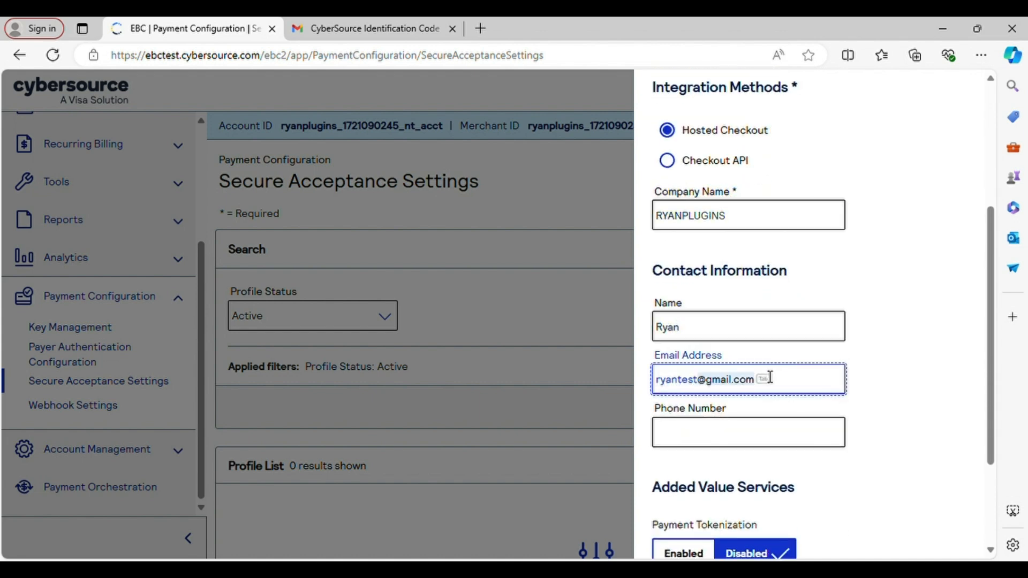
click(880, 403)
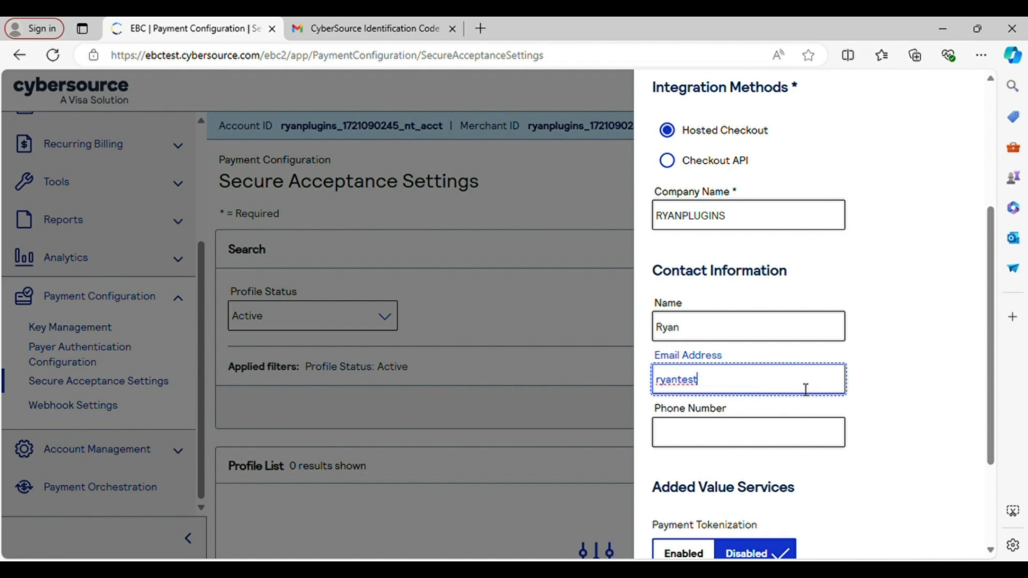
double_click(806, 389)
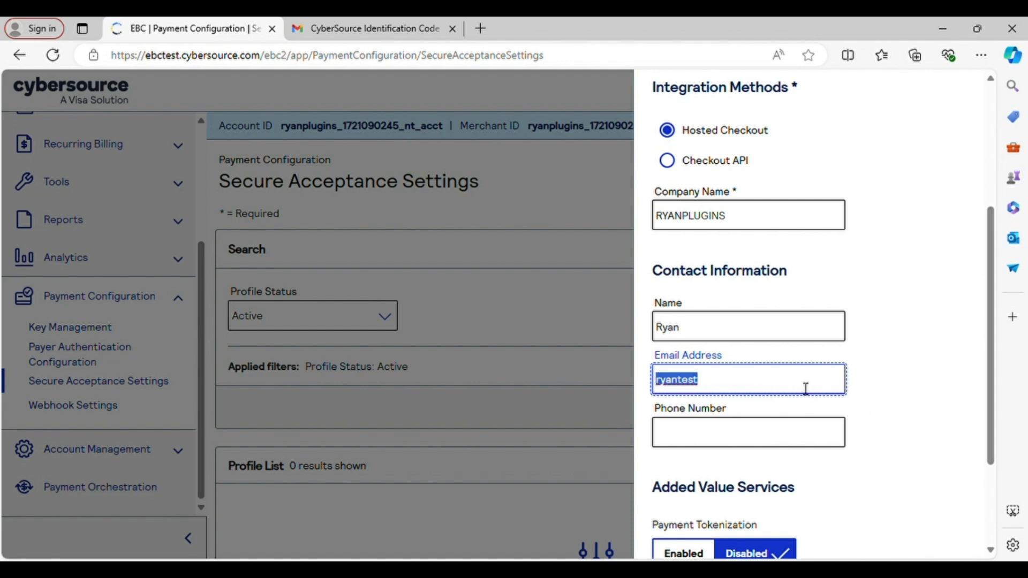
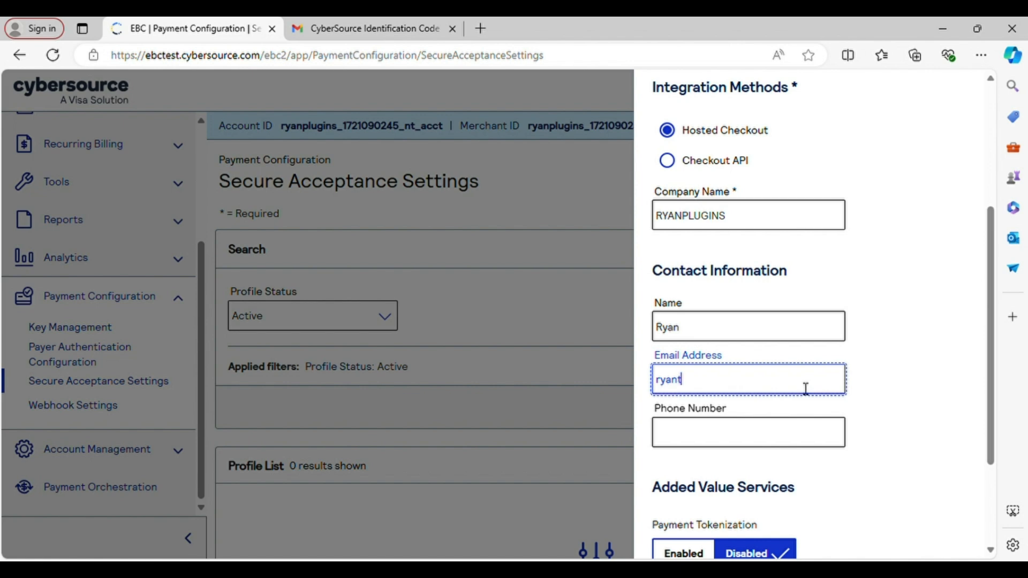
click(791, 438)
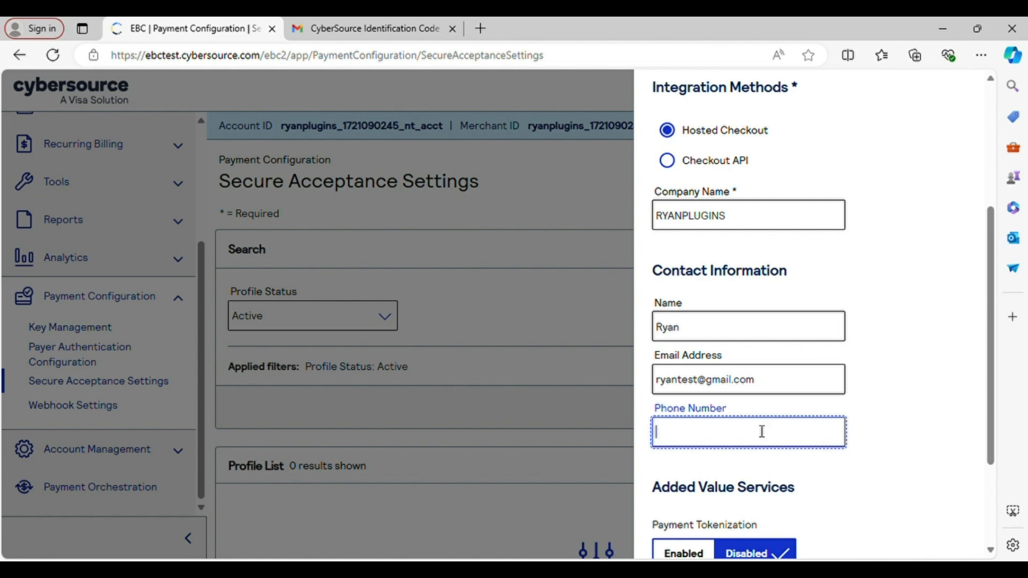
text(0123456789)
scroll(875, 438, down, 3)
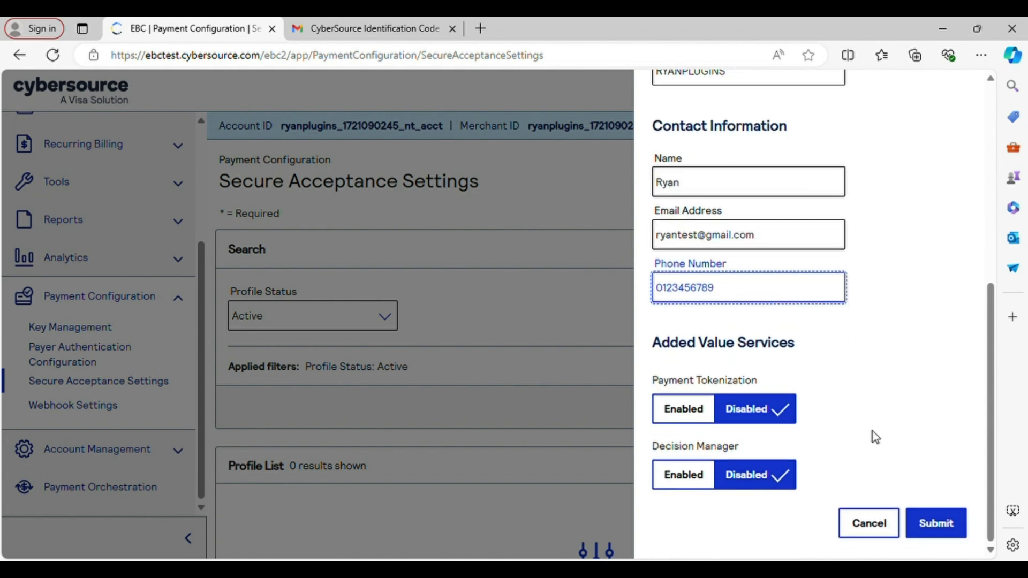
Enable Decision Manager, Payment Tokenization, Verbose Data and Generate Device Fingerprint, then submit the profile.
click(685, 487)
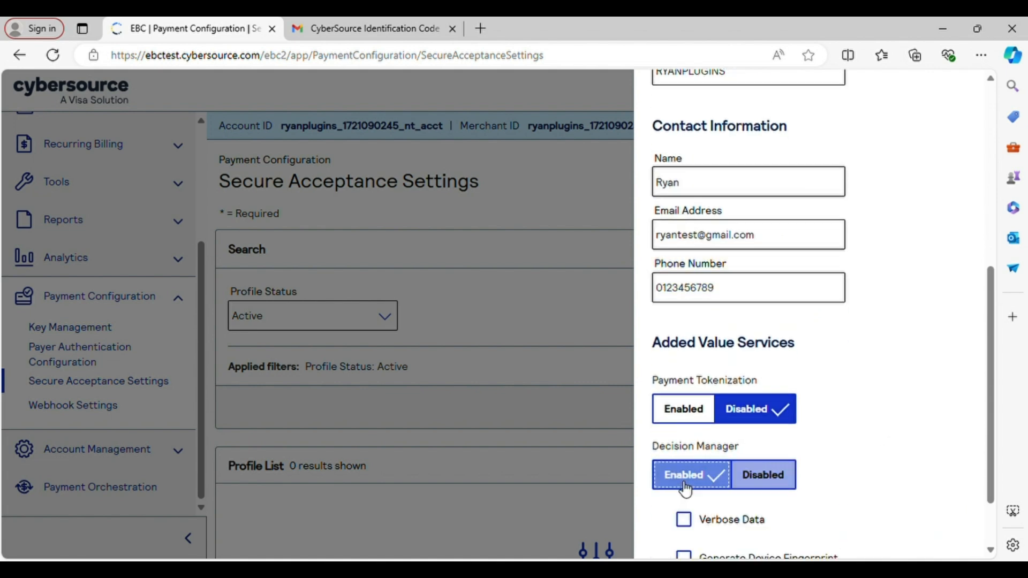
click(688, 421)
scroll(867, 419, down, 2)
click(695, 445)
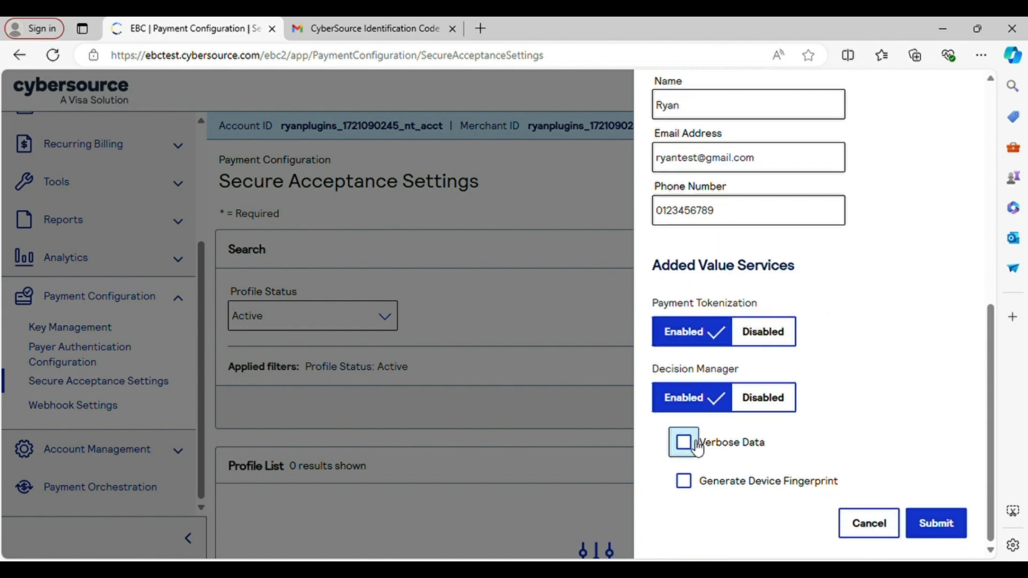
click(684, 481)
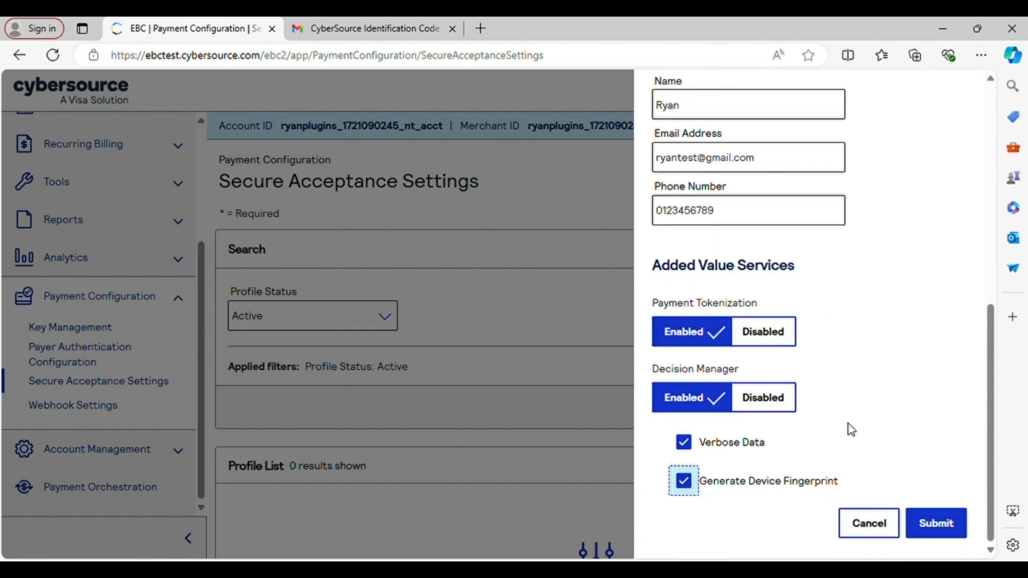
click(945, 541)
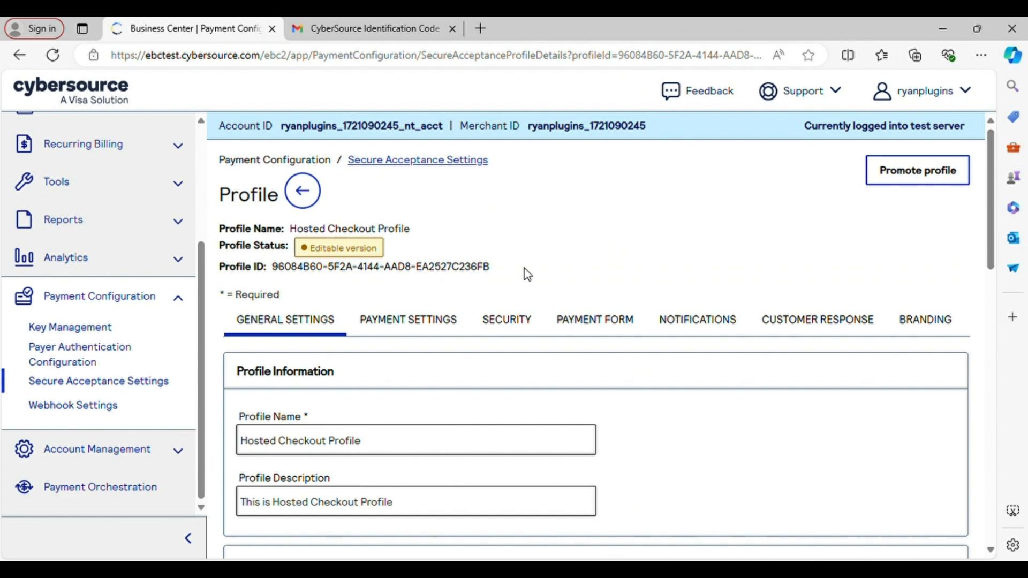
scroll(525, 273, down, 10)
scroll(531, 274, down, 5)
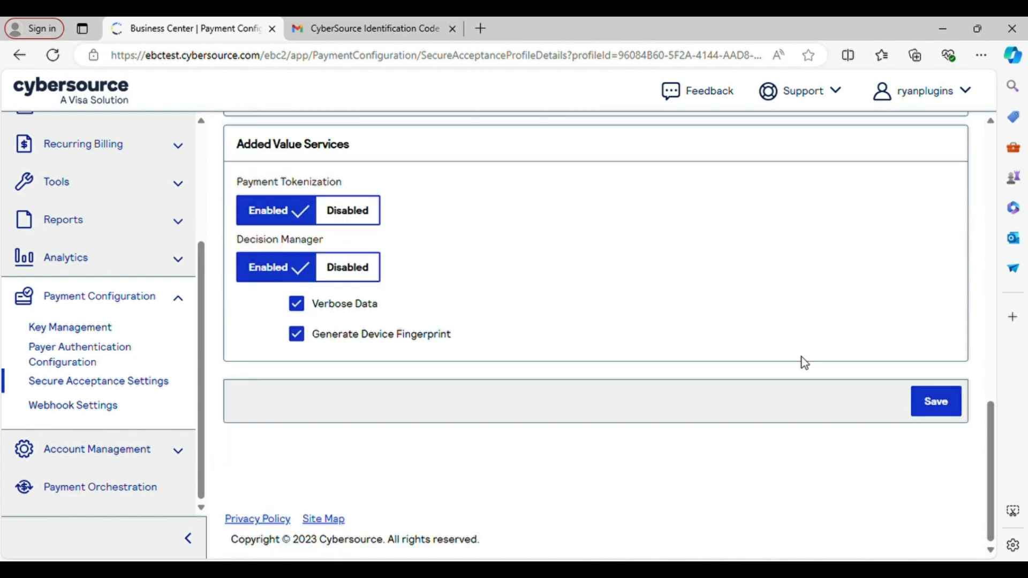
click(936, 402)
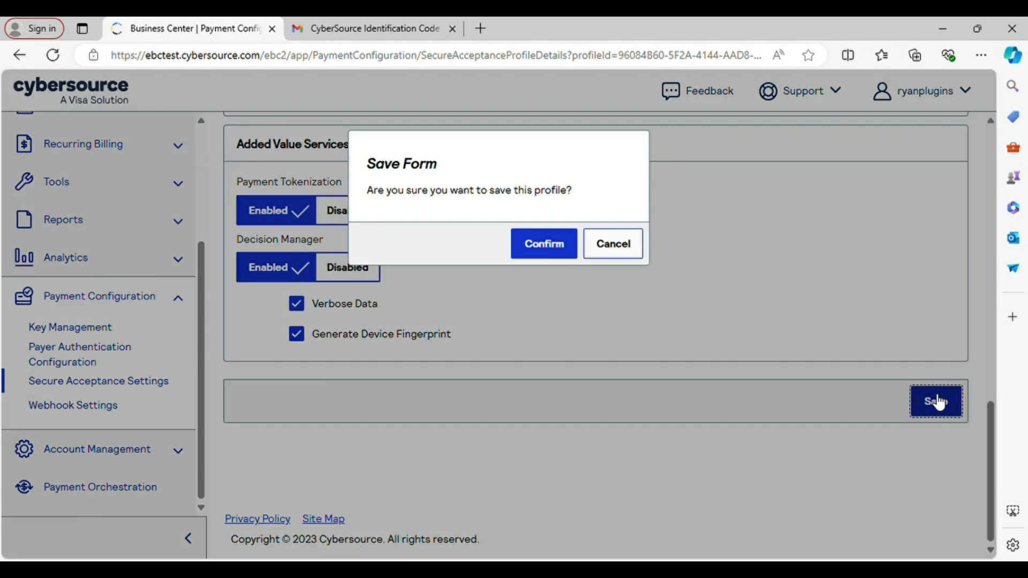
click(562, 249)
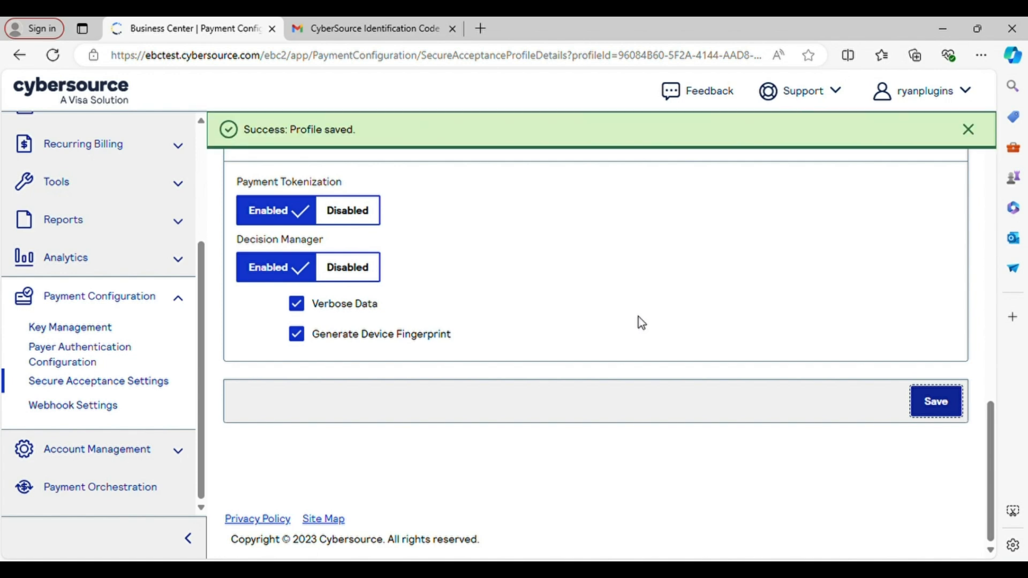
scroll(642, 323, up, 15)
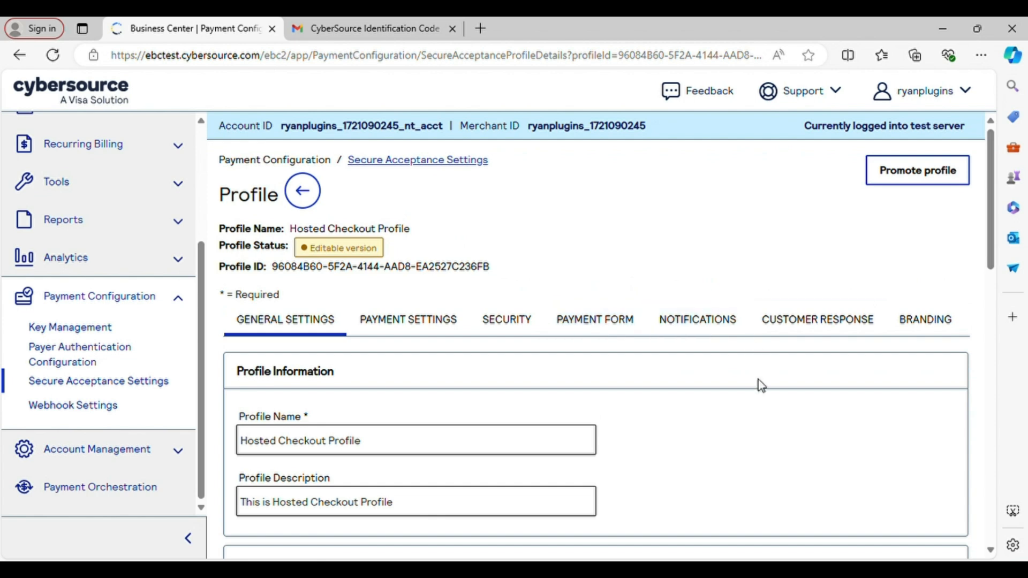
scroll(780, 435, down, 3)
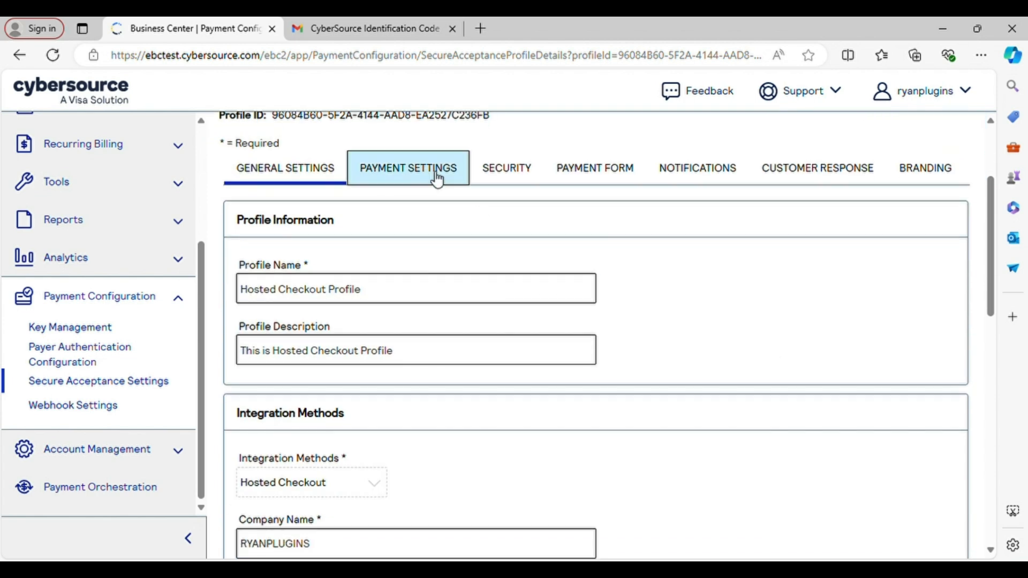
Add Visa as an accepted card type in Payment Settings.
click(437, 179)
click(331, 349)
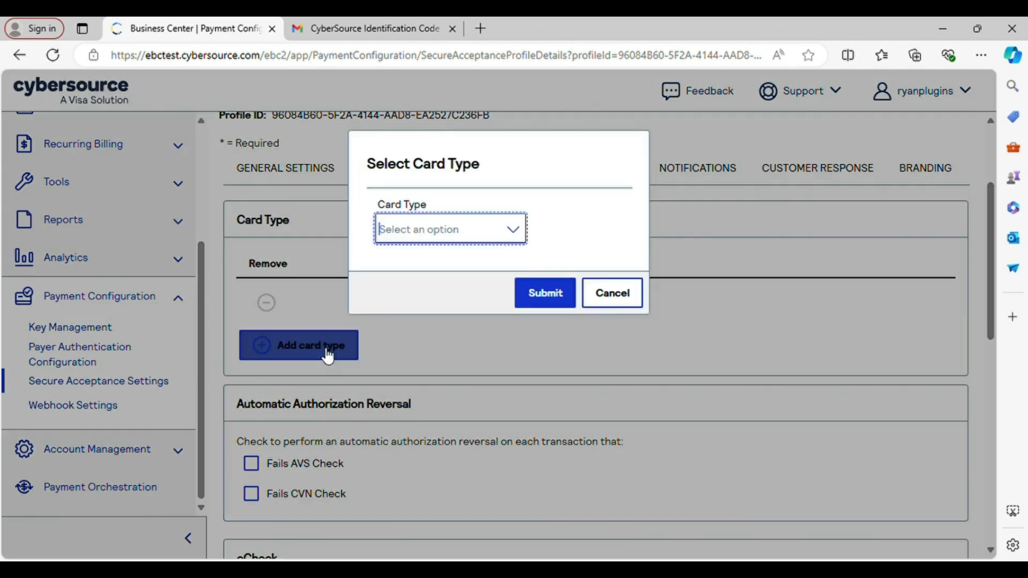
click(513, 231)
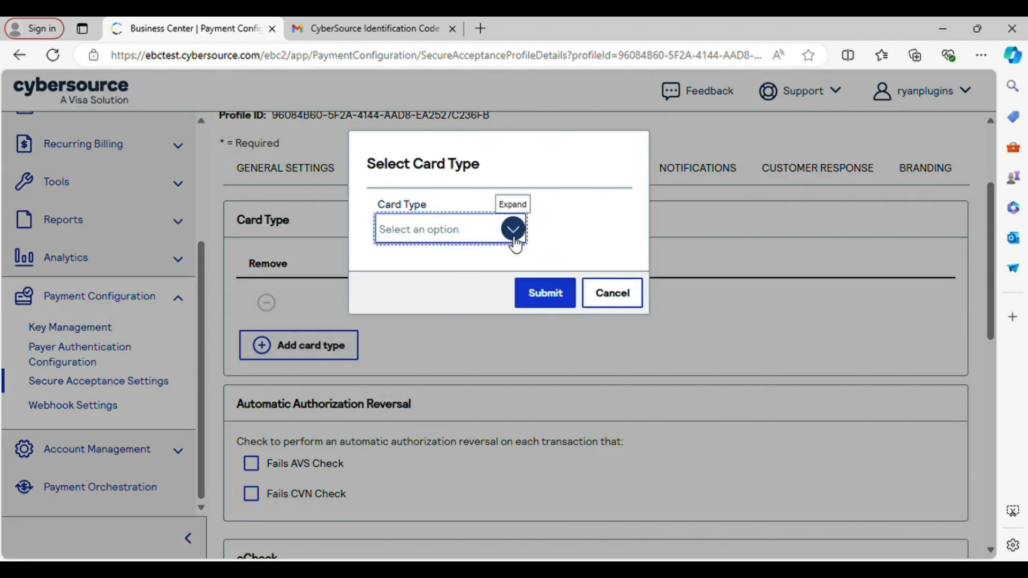
click(433, 277)
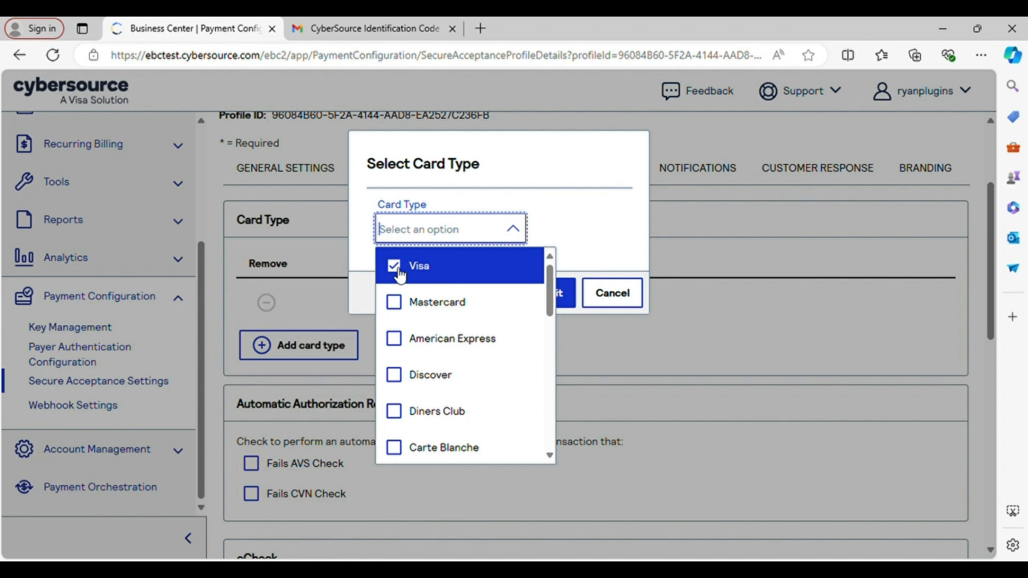
click(576, 239)
click(544, 293)
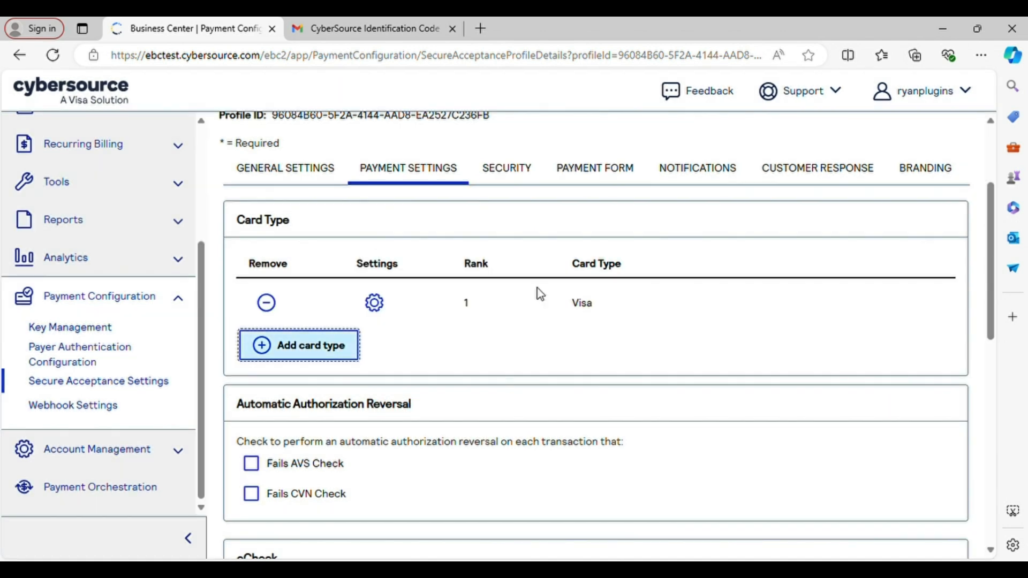
Turn on CVN Display and CVN Required for Visa and enable USD currency.
click(374, 303)
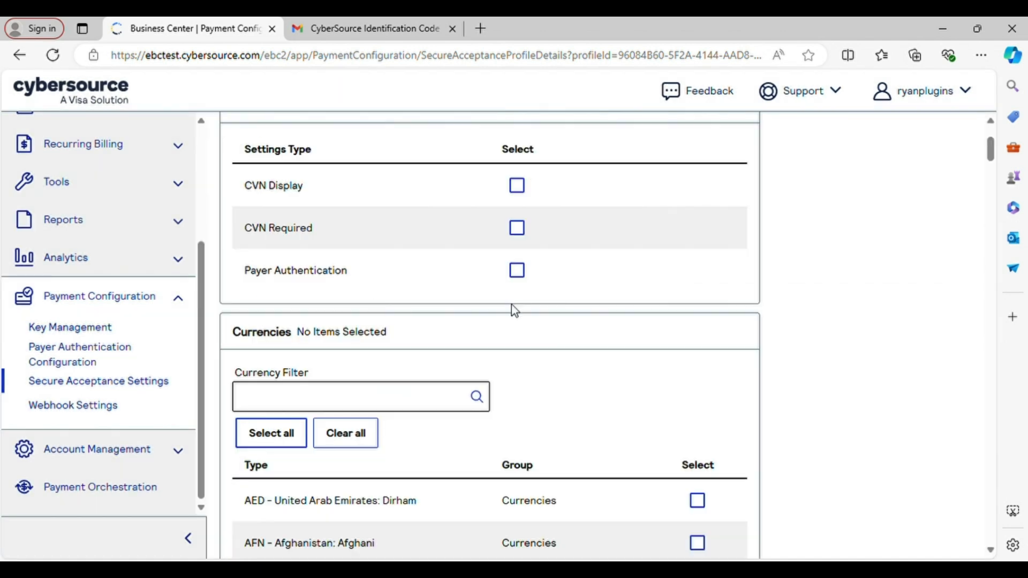
click(517, 185)
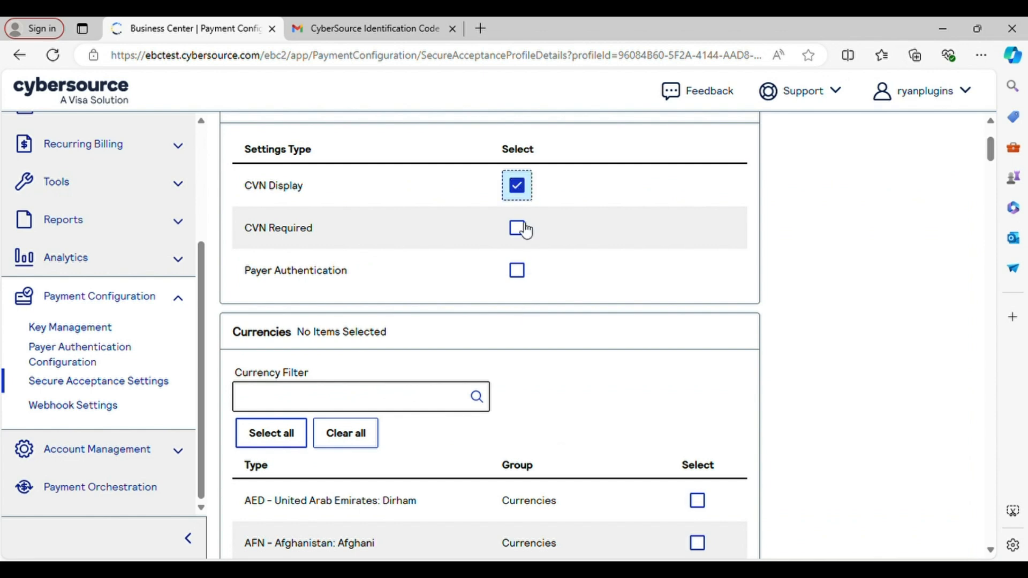
click(520, 230)
scroll(615, 383, down, 3)
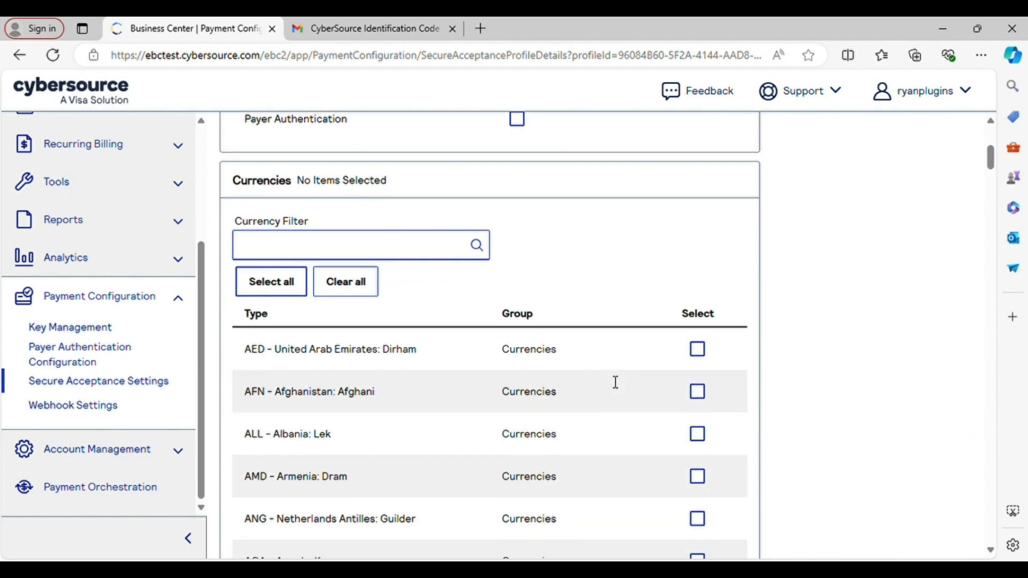
click(440, 254)
text(usd)
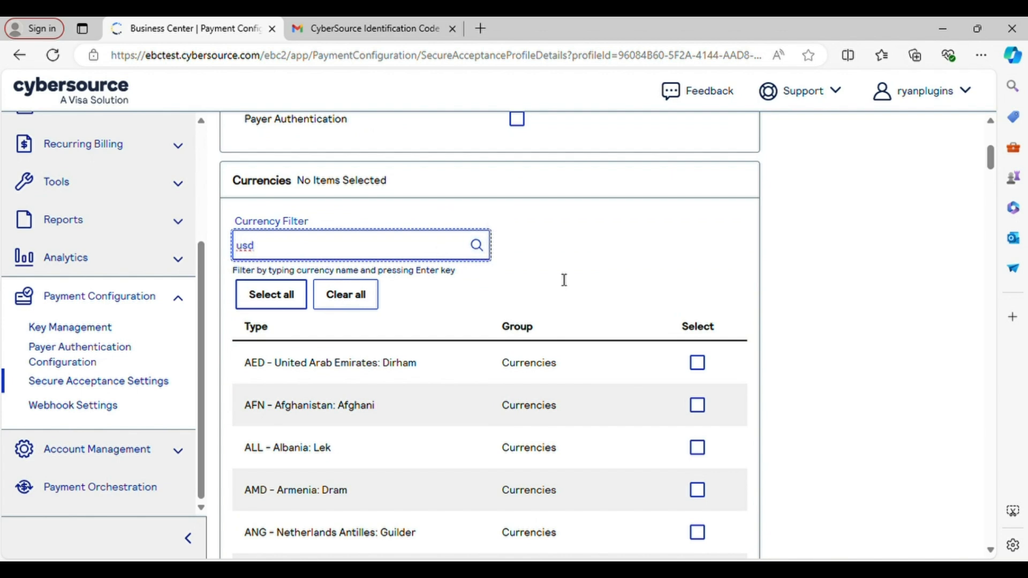
click(478, 246)
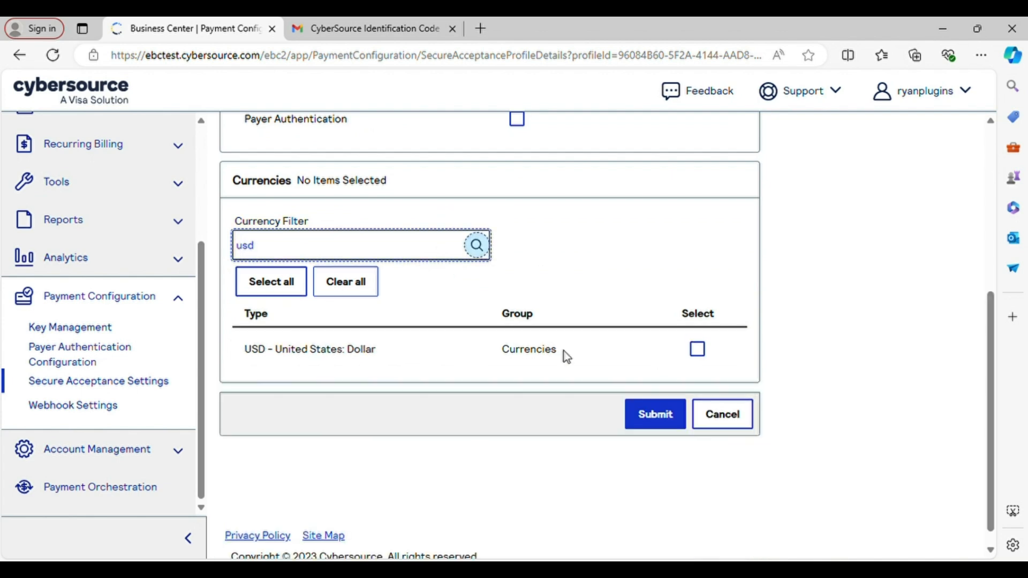
click(697, 349)
Submit the Visa card settings, then save the payment settings and confirm.
click(653, 419)
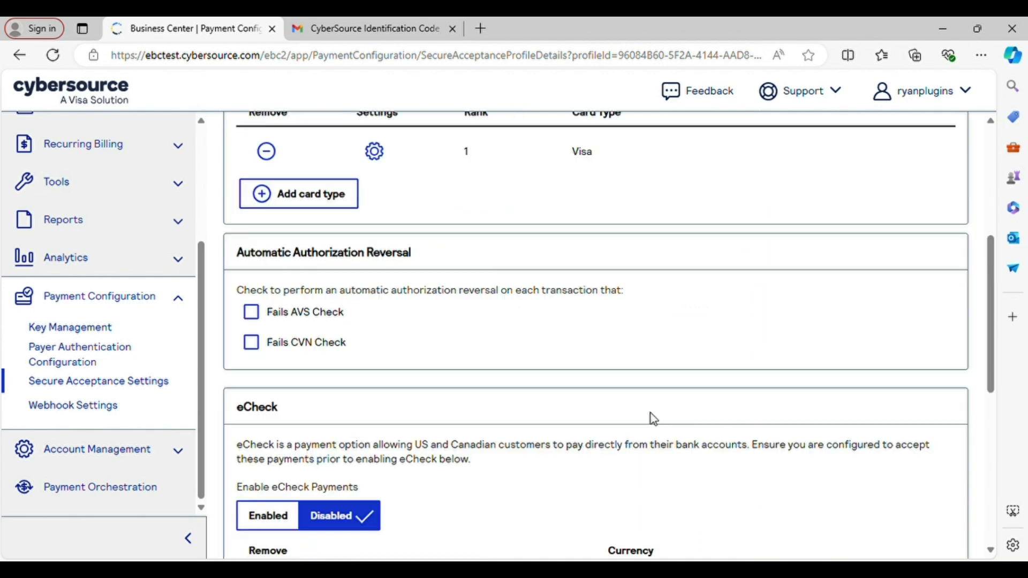
scroll(694, 353, up, 1)
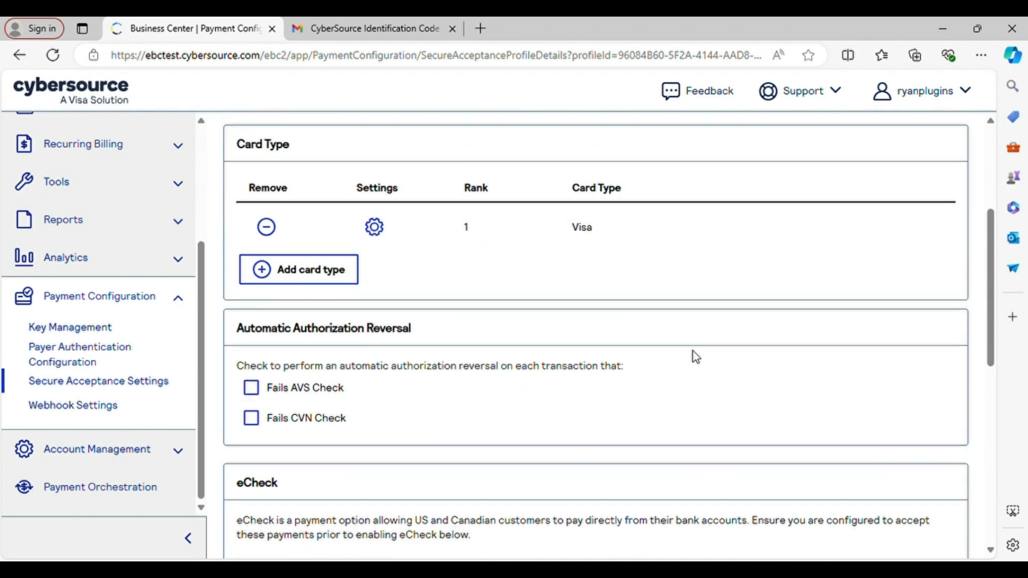
scroll(694, 353, down, 2)
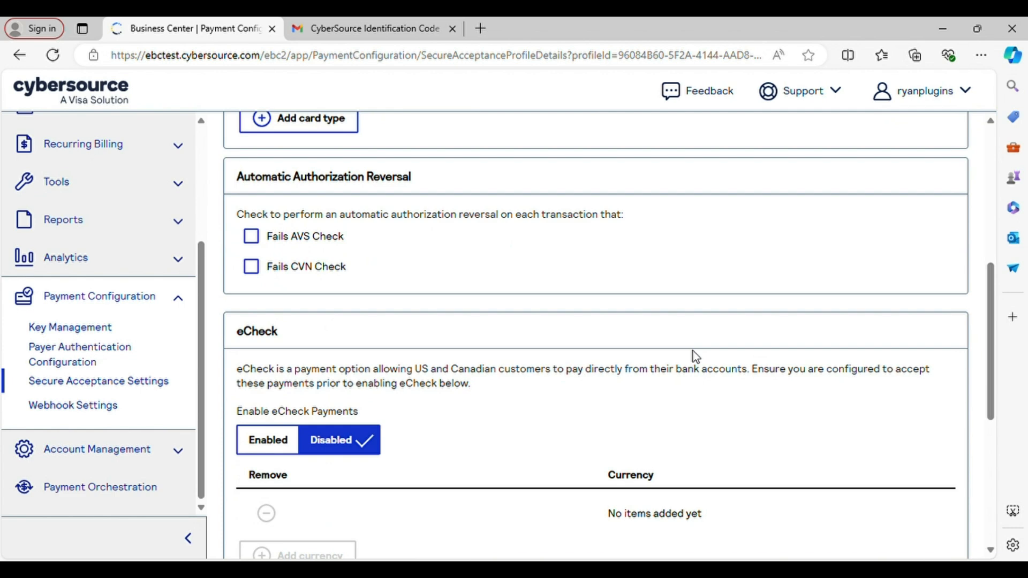
scroll(702, 372, down, 4)
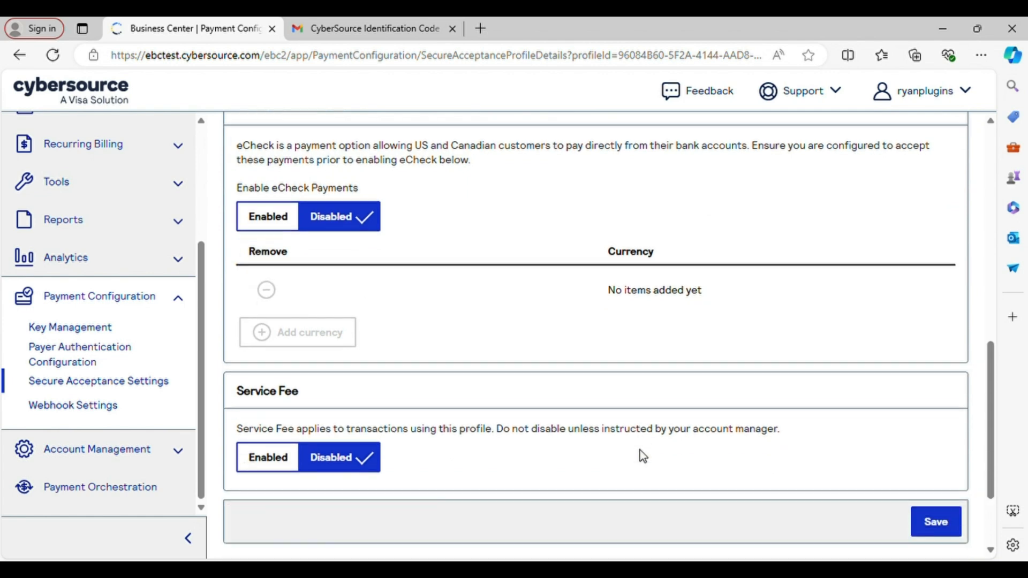
click(935, 518)
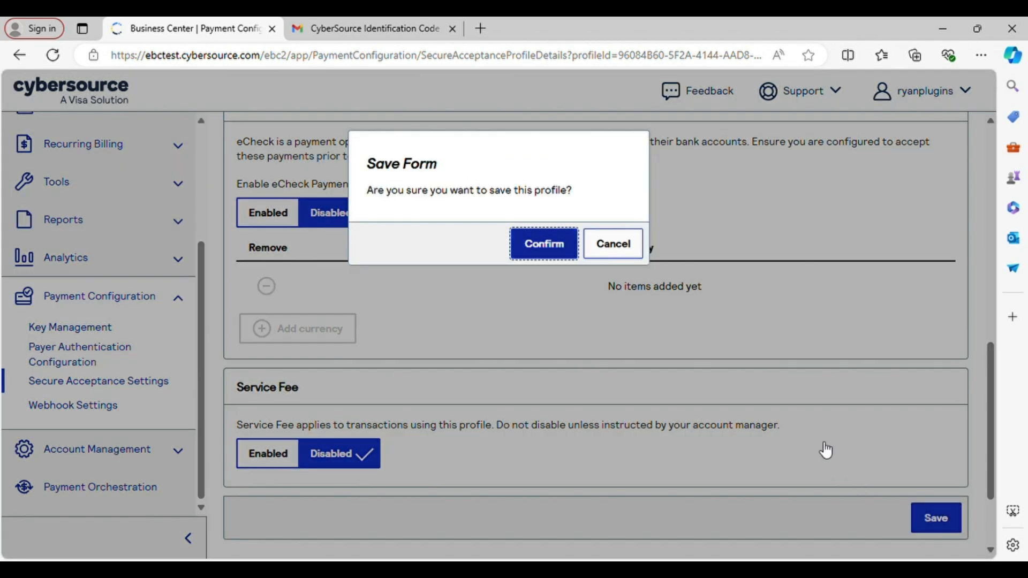
click(544, 243)
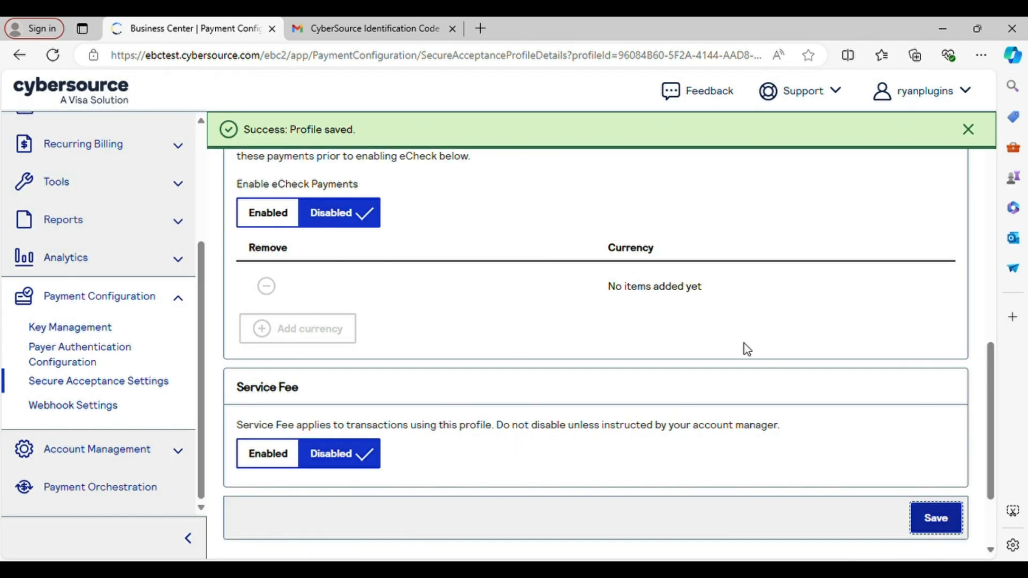
Create and confirm a security key 'hosted profile keys' on the Security tab.
click(532, 333)
scroll(646, 357, down, 1)
scroll(646, 358, down, 2)
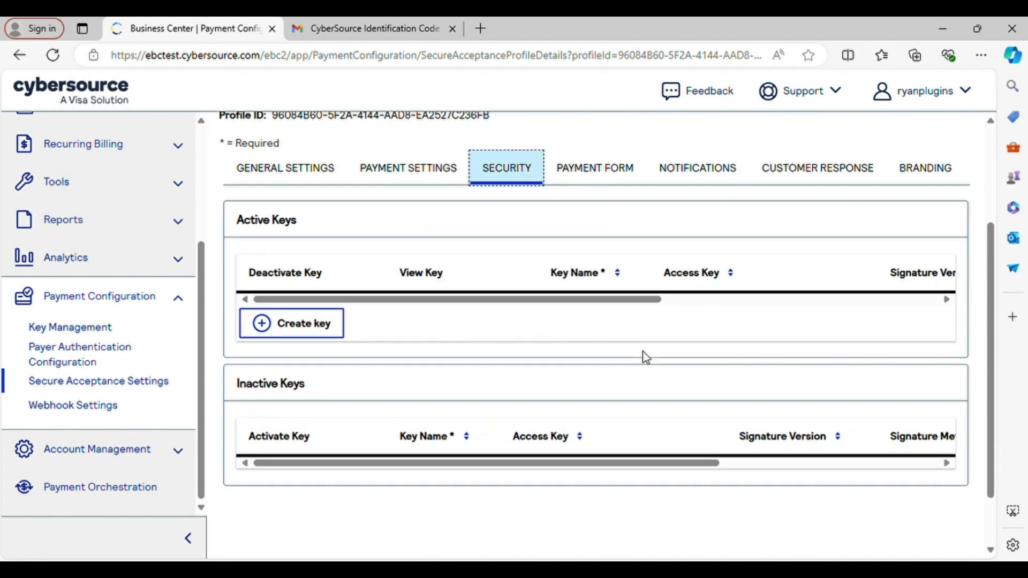
click(315, 338)
click(713, 201)
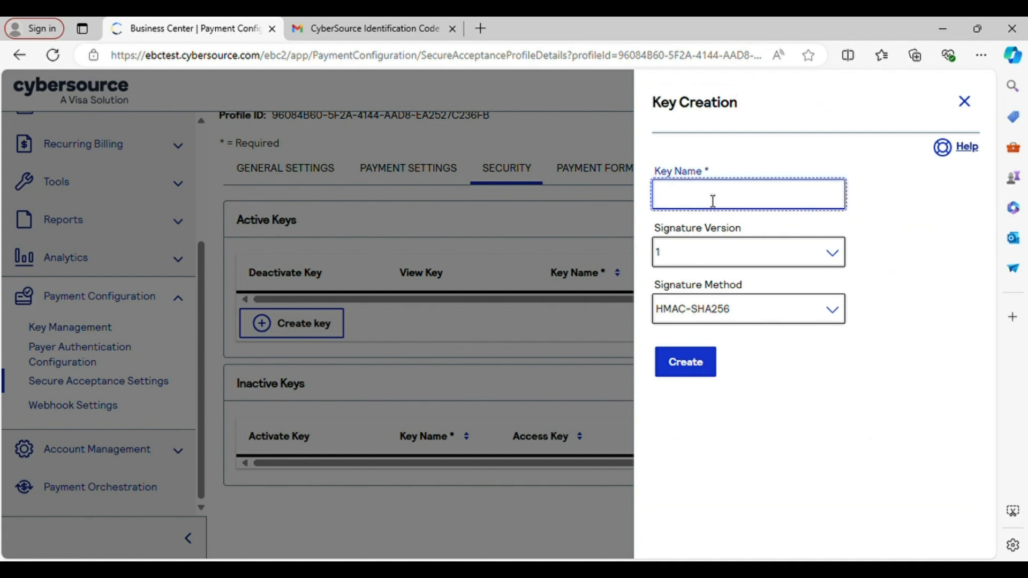
text(hosted profile keys)
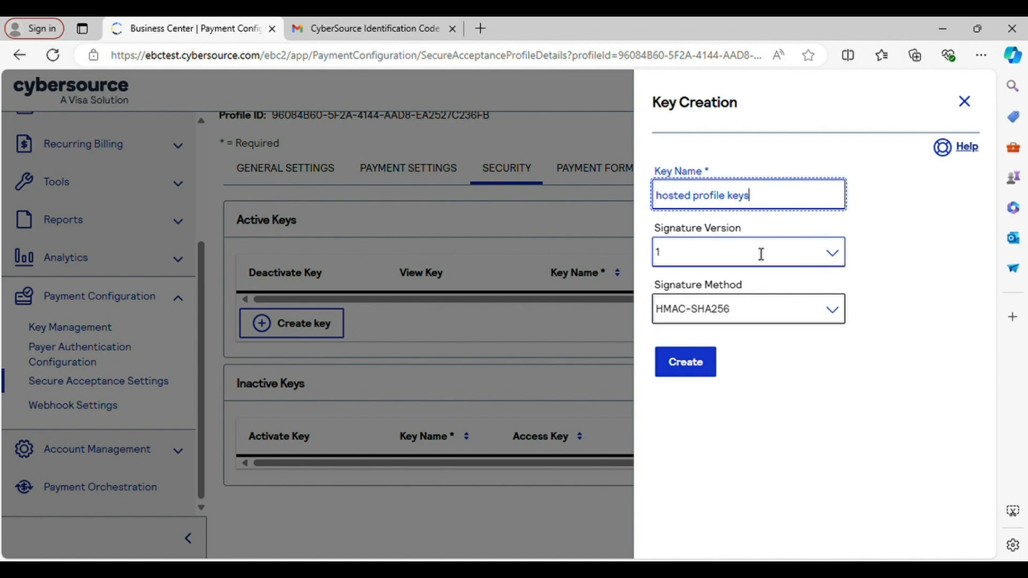
click(689, 368)
click(560, 251)
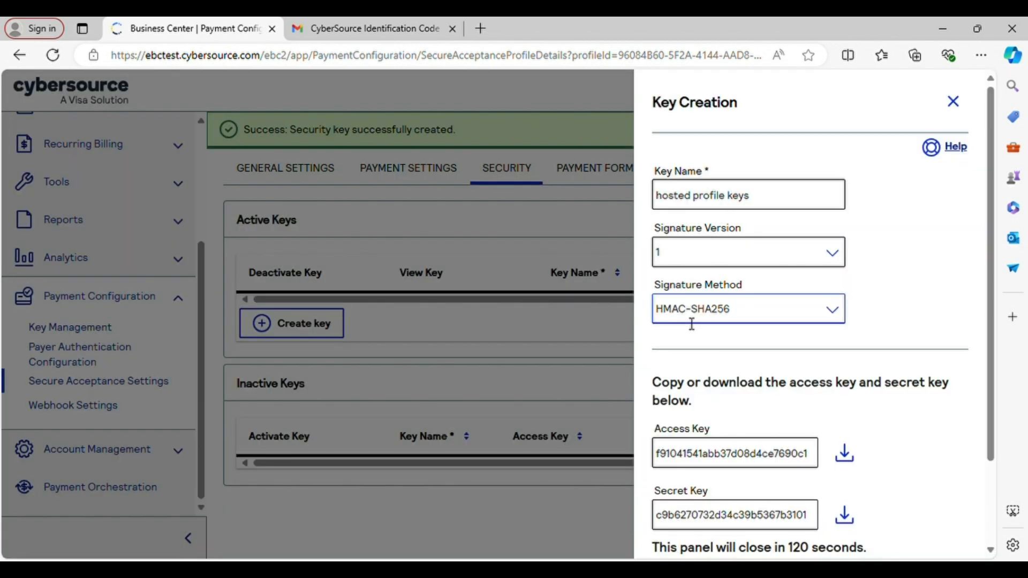
scroll(868, 314, down, 2)
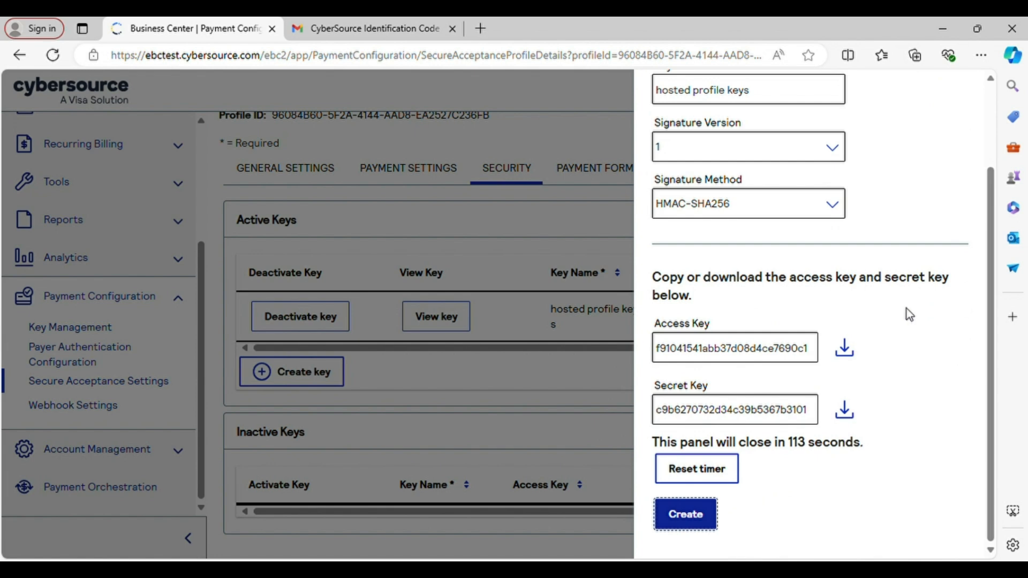
scroll(907, 308, up, 2)
click(953, 102)
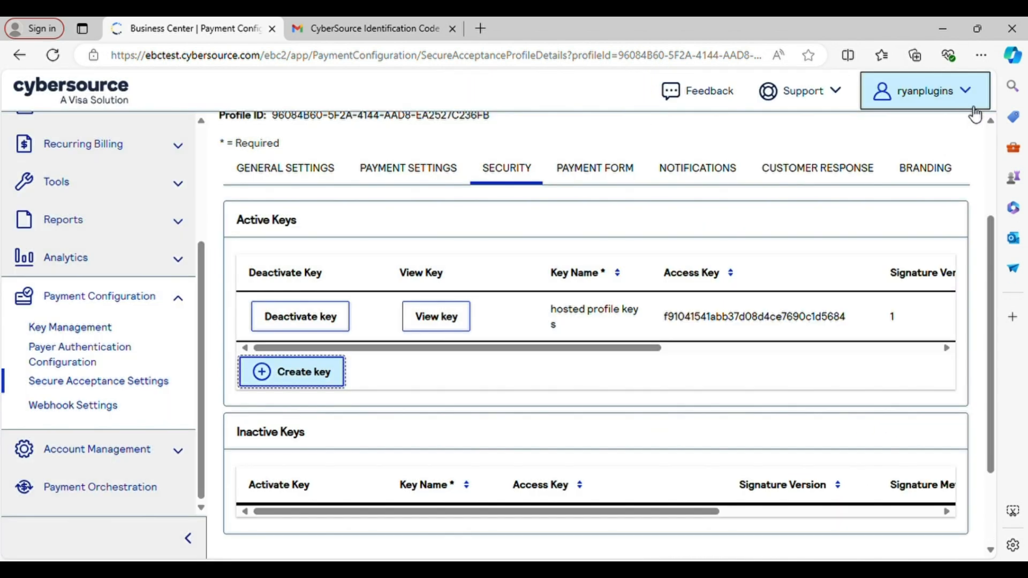
Switch the payment form to Single Page Form and save the profile.
click(595, 182)
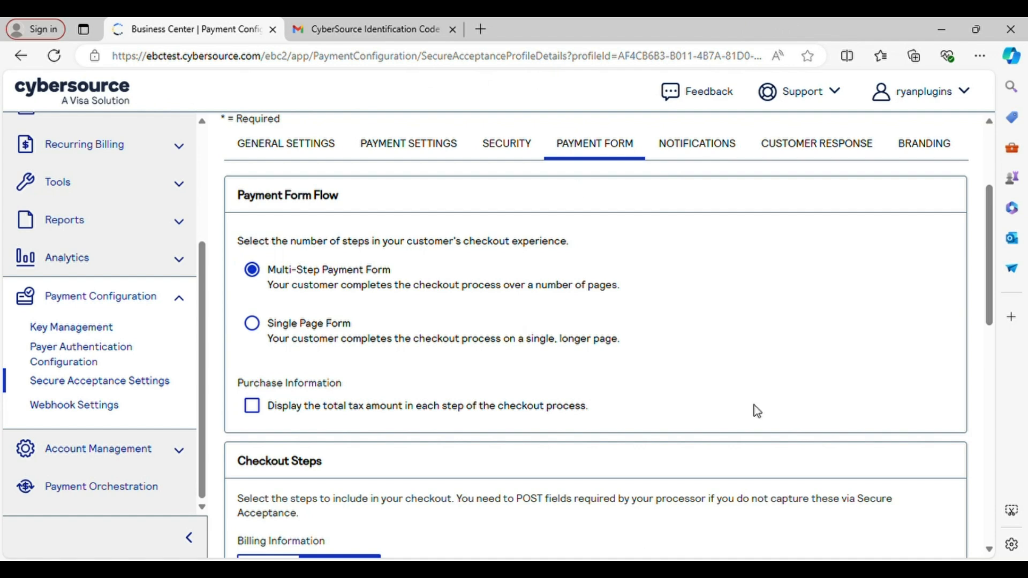
click(268, 345)
scroll(587, 347, down, 10)
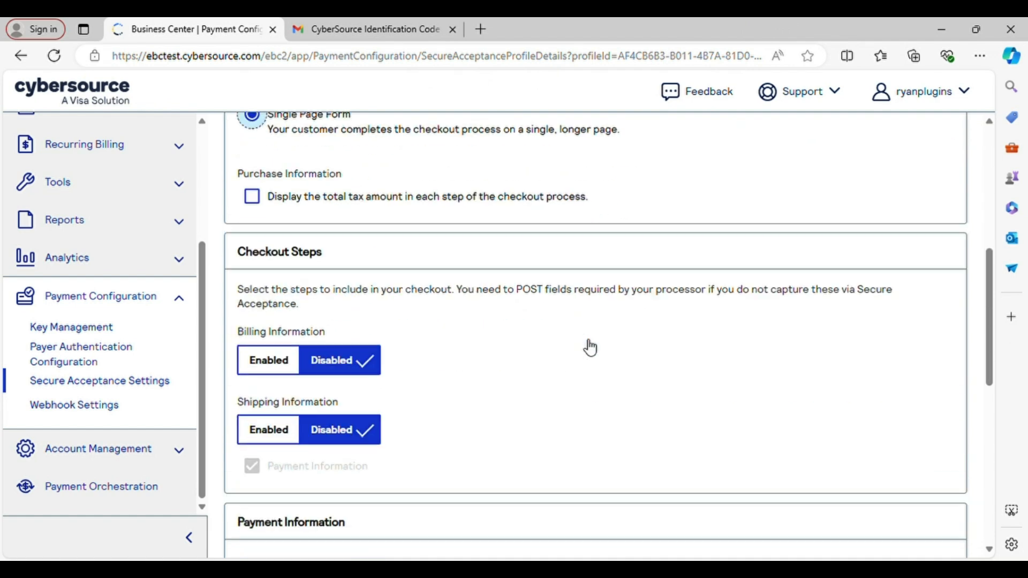
scroll(591, 348, down, 2)
click(935, 432)
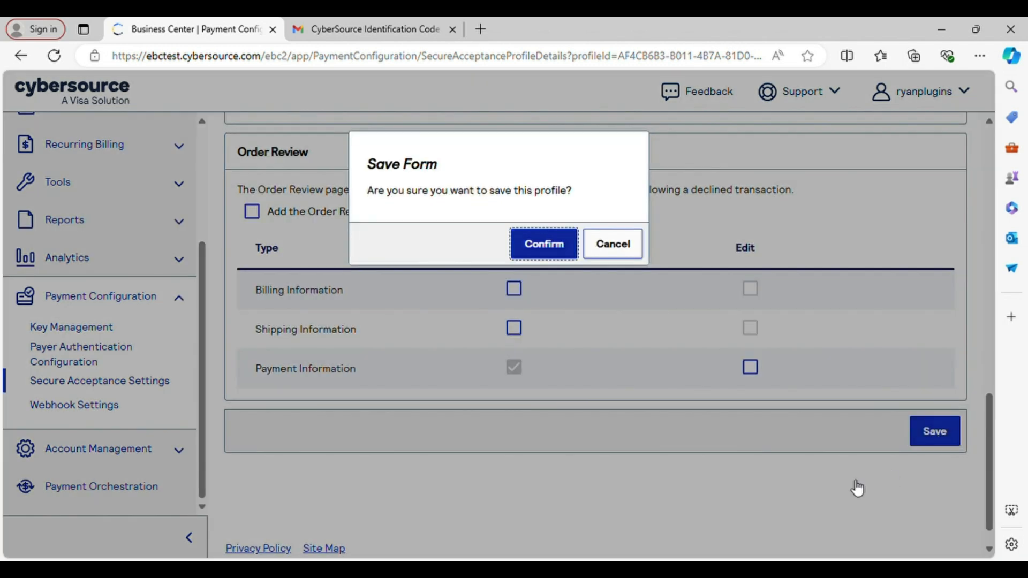
click(555, 252)
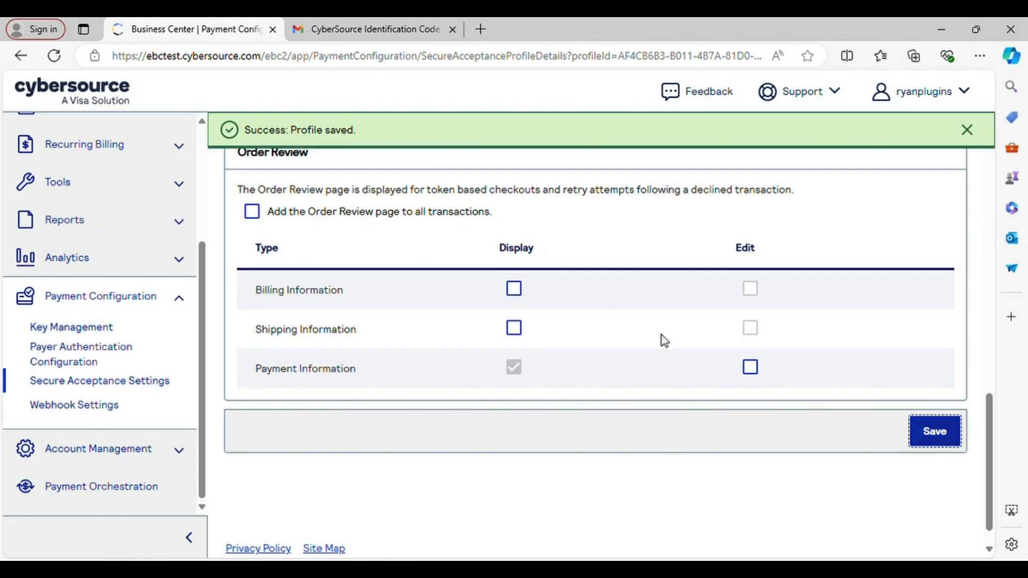
scroll(664, 341, up, 10)
Enable Merchant POST Email with the merchant's e-mail address and save the profile.
scroll(664, 341, up, 4)
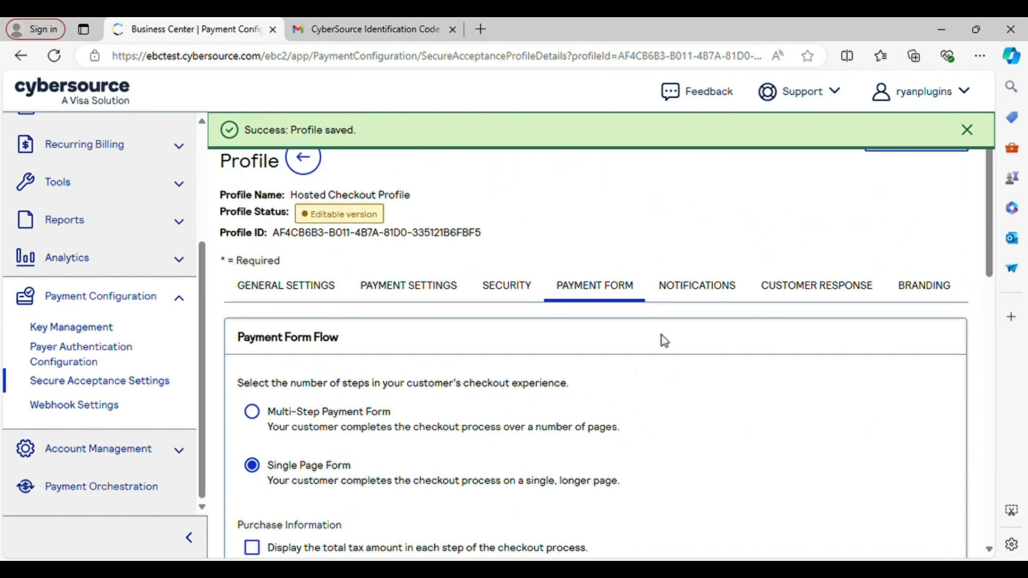
click(692, 309)
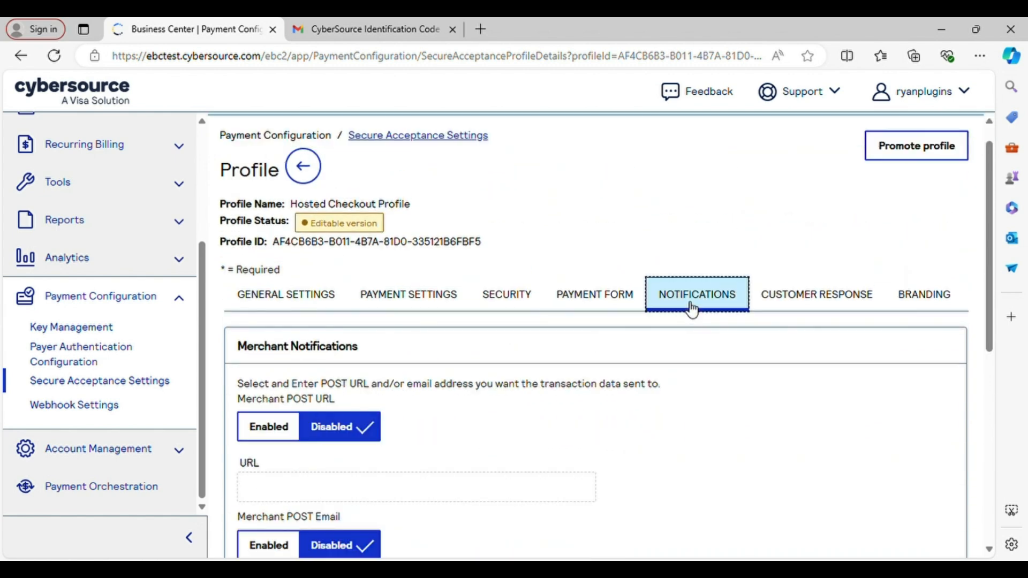
scroll(689, 308, down, 4)
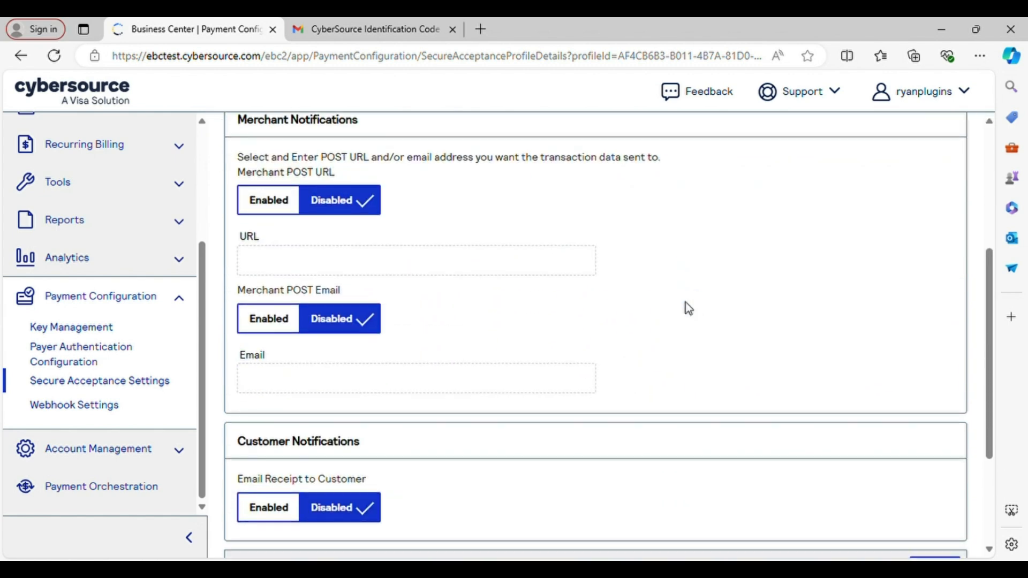
click(271, 320)
click(551, 387)
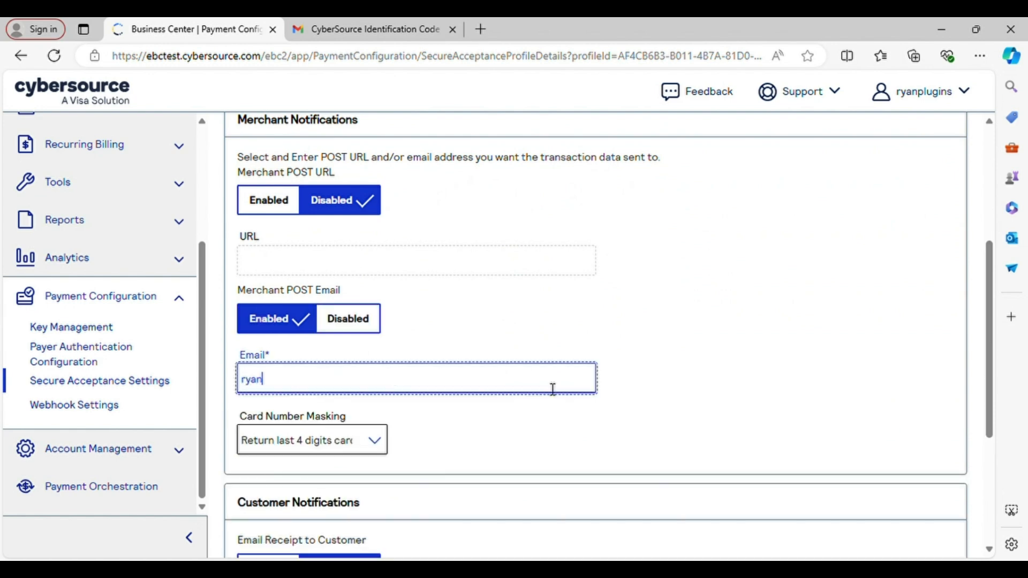
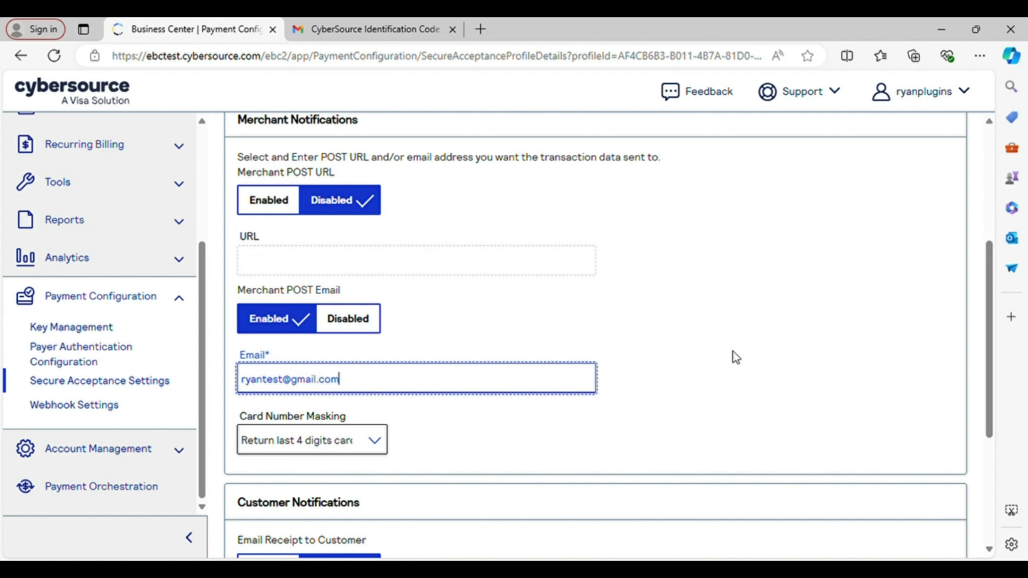
scroll(737, 358, down, 4)
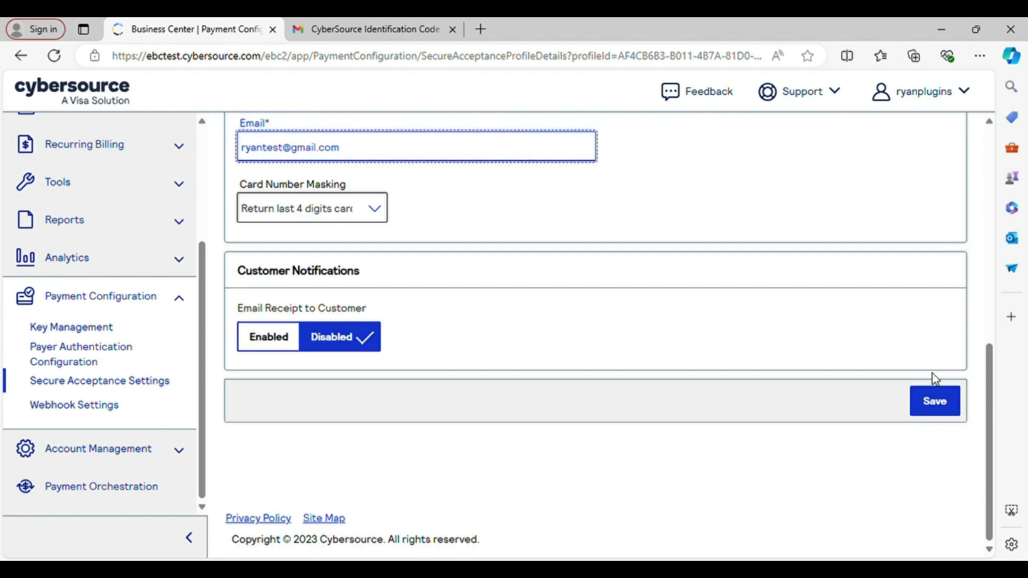
click(932, 406)
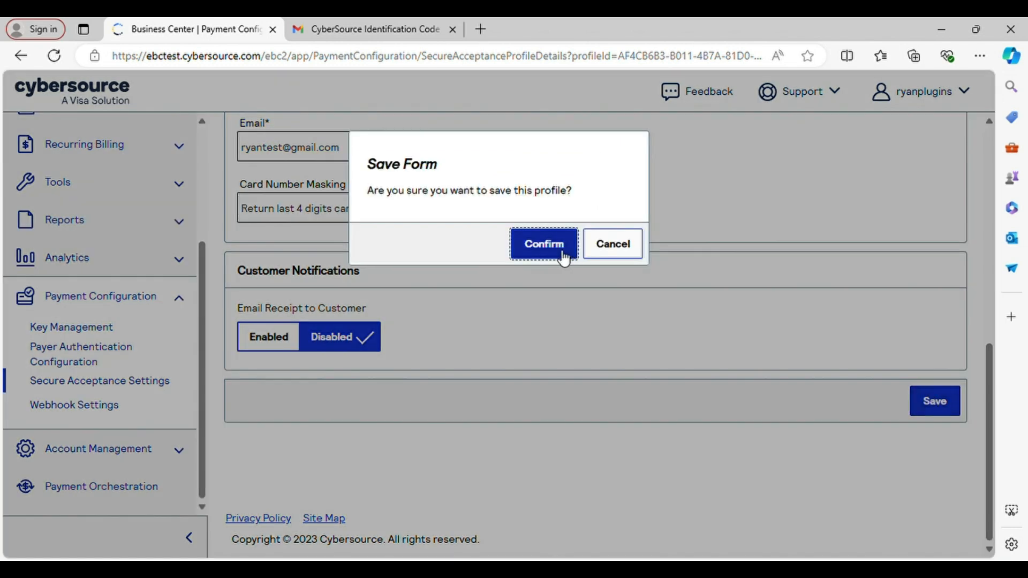
click(544, 245)
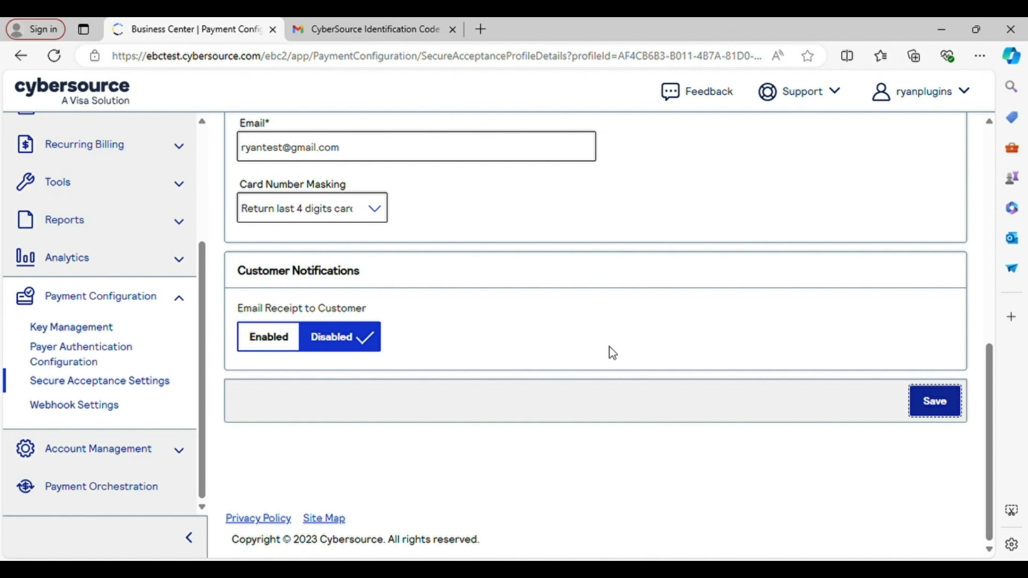
scroll(611, 351, up, 10)
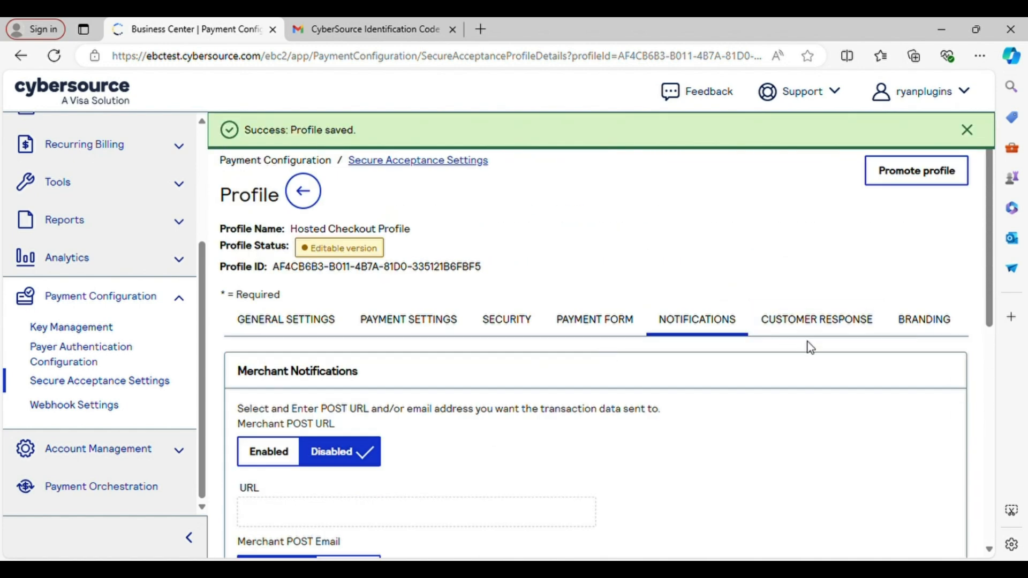
Set the Transaction Response Page to Hosted By You with URL 'please contact the plugin author to provide the correct callback URL'.
click(822, 334)
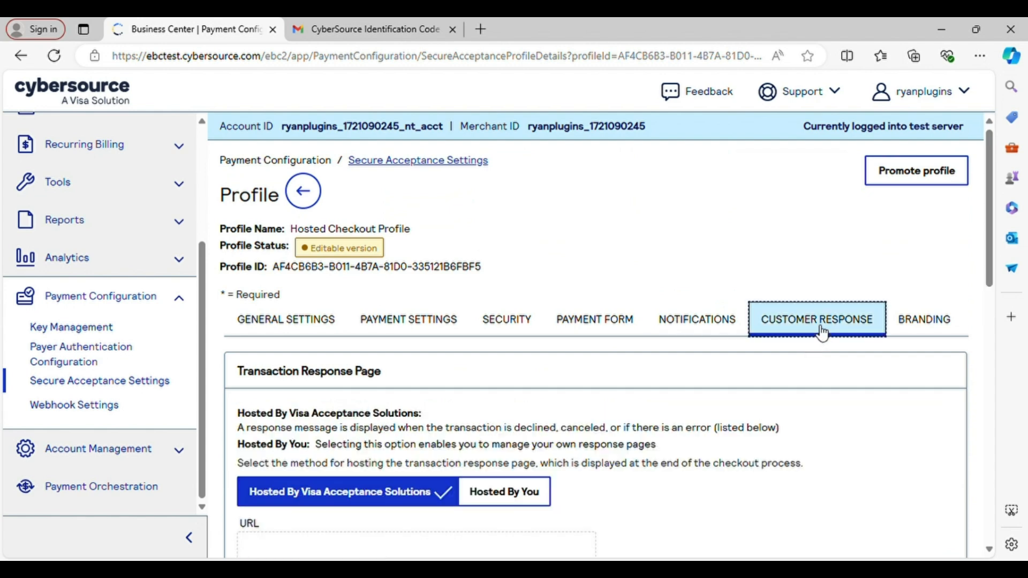
scroll(792, 353, down, 3)
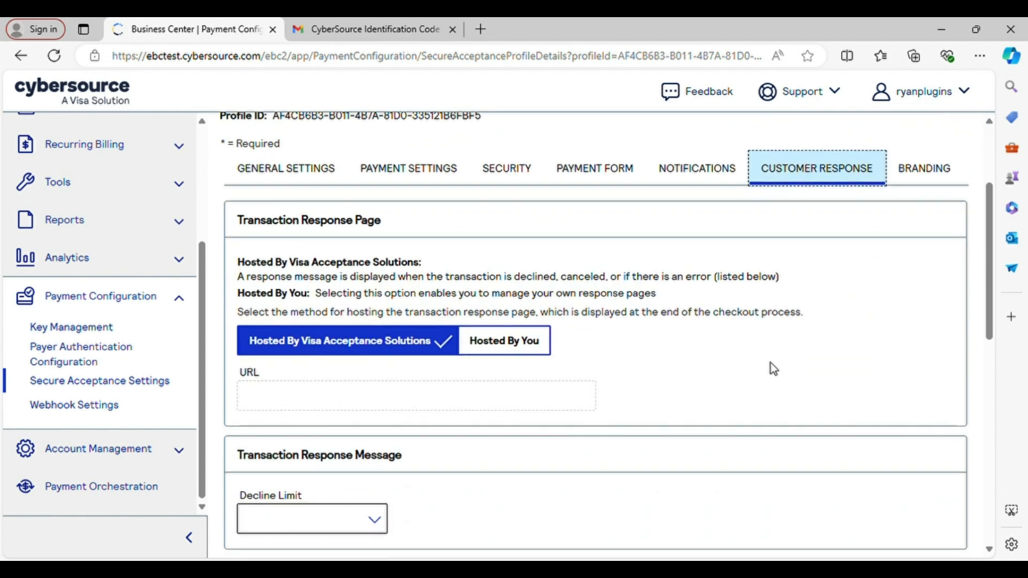
click(510, 347)
click(416, 405)
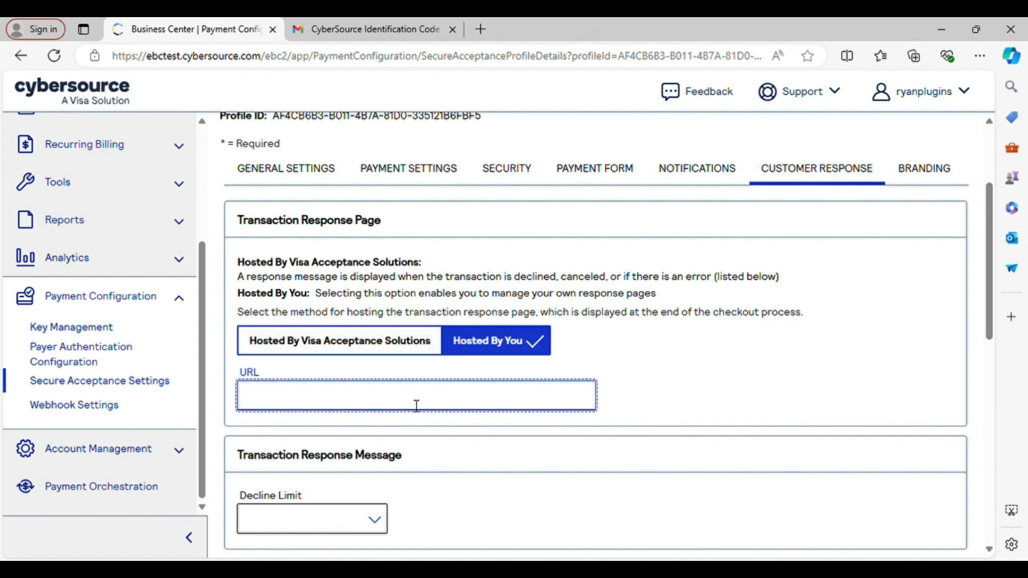
text(please contact the plugin)
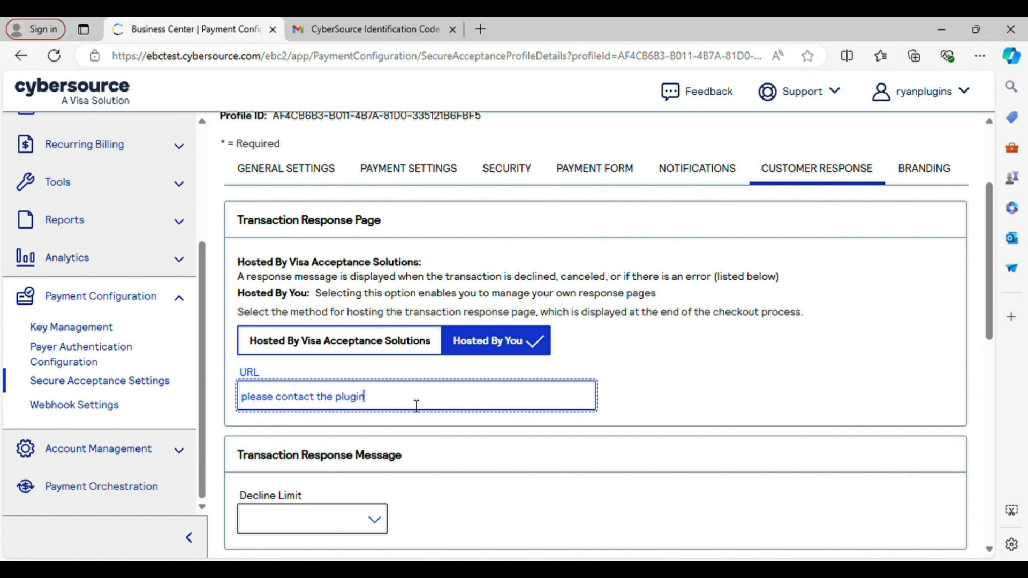
text( author to provide the co)
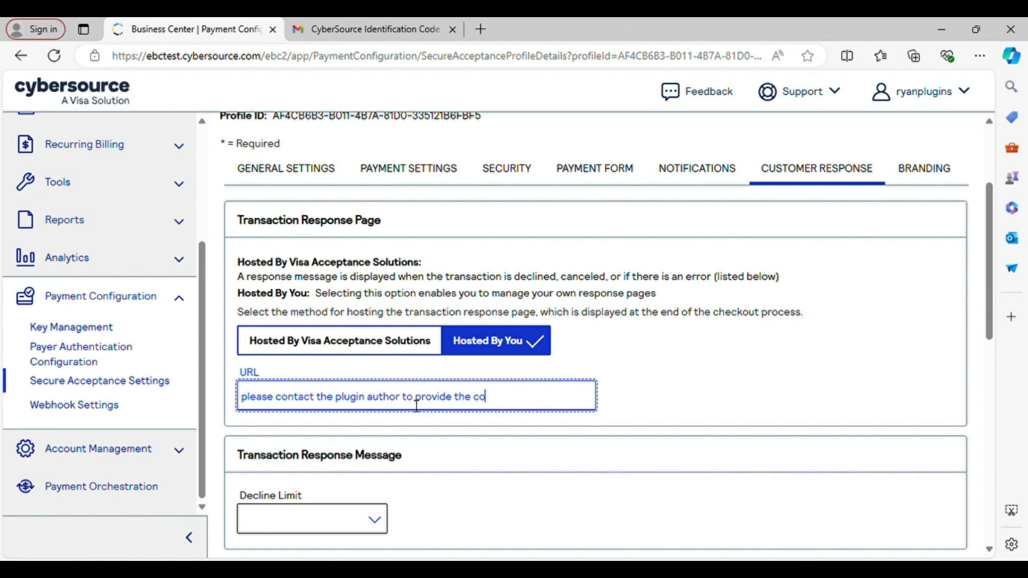
text(rrect callback URL!)
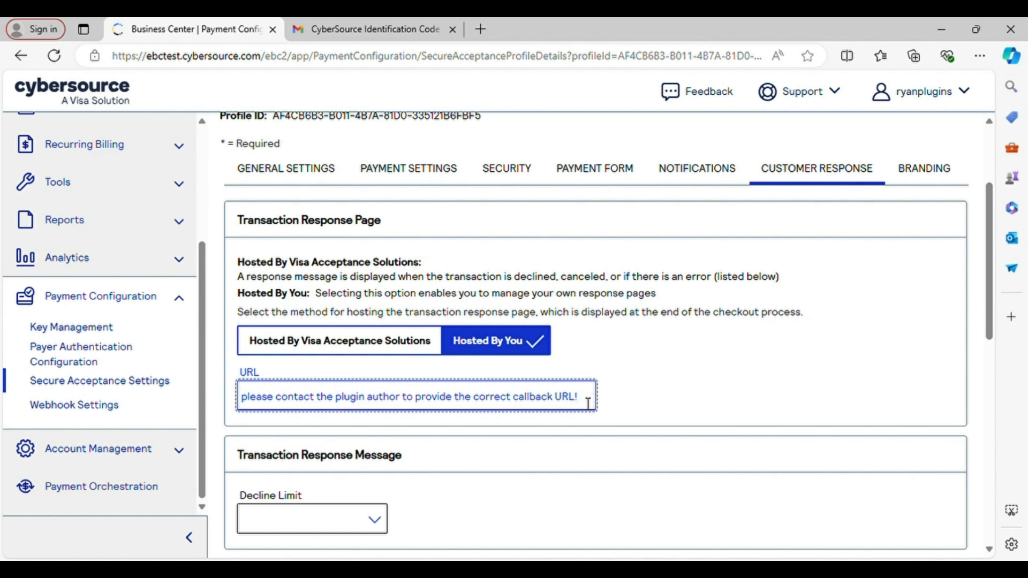
Copy the response page URL text and review the remaining Customer Response settings.
key(ctrl+a)
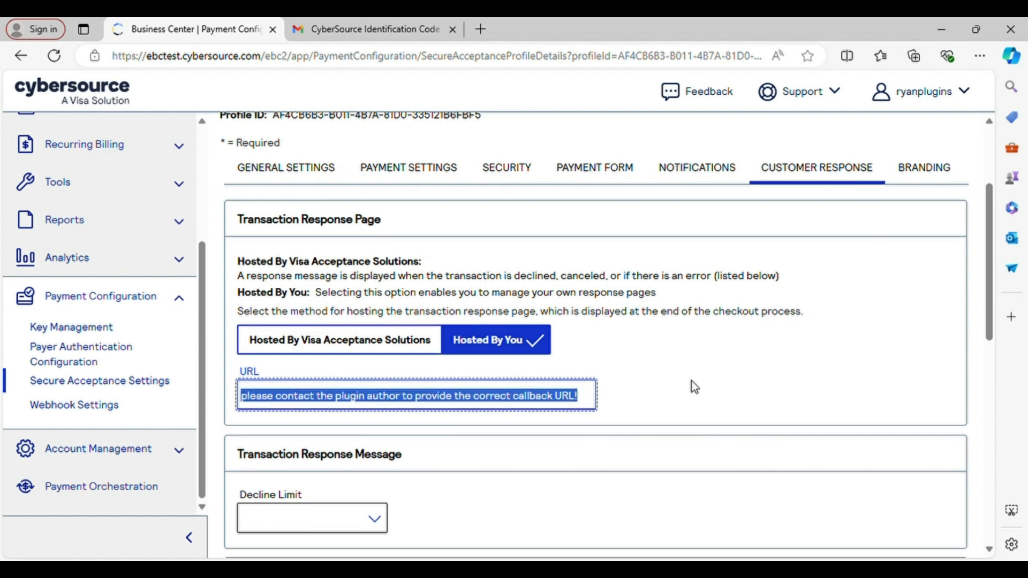
scroll(691, 386, down, 3)
scroll(694, 386, down, 1)
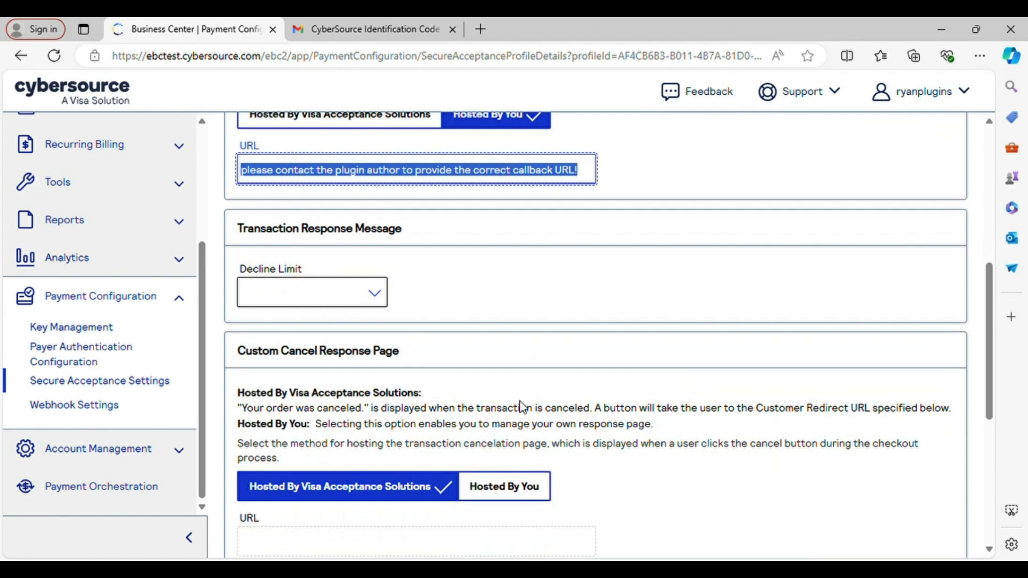
scroll(569, 383, down, 1)
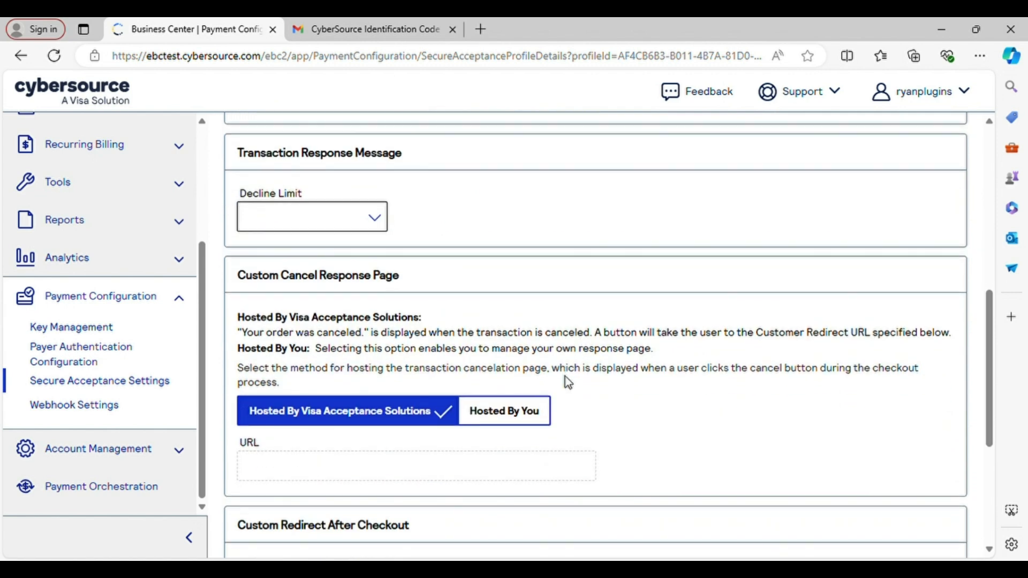
scroll(569, 383, down, 1)
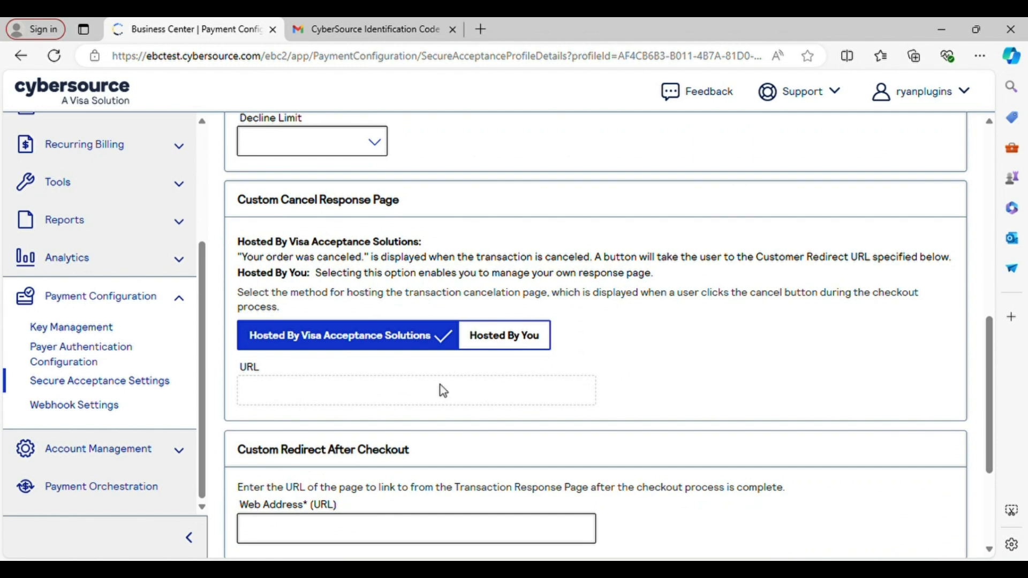
scroll(585, 277, up, 2)
scroll(585, 277, up, 1)
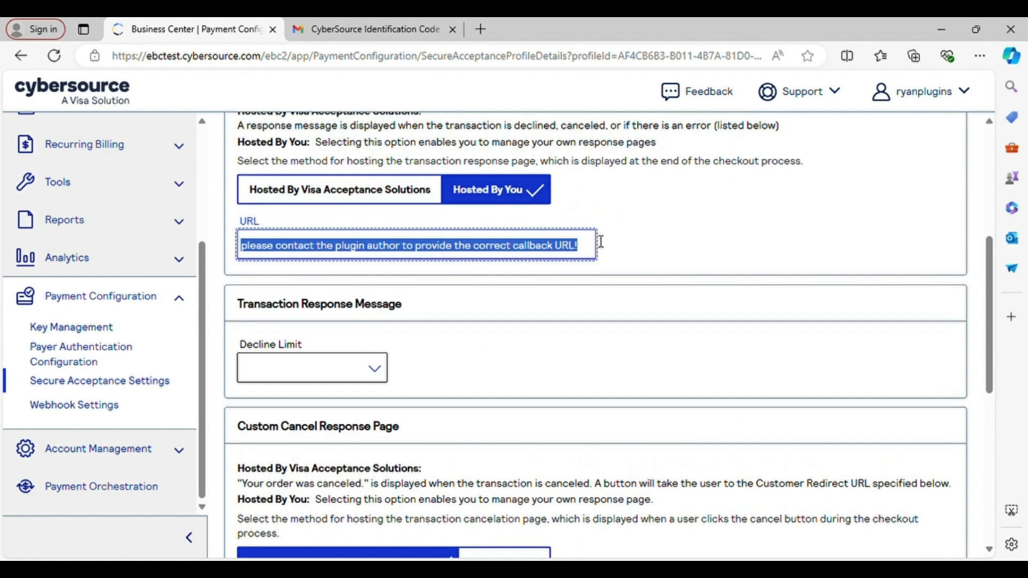
scroll(683, 276, down, 2)
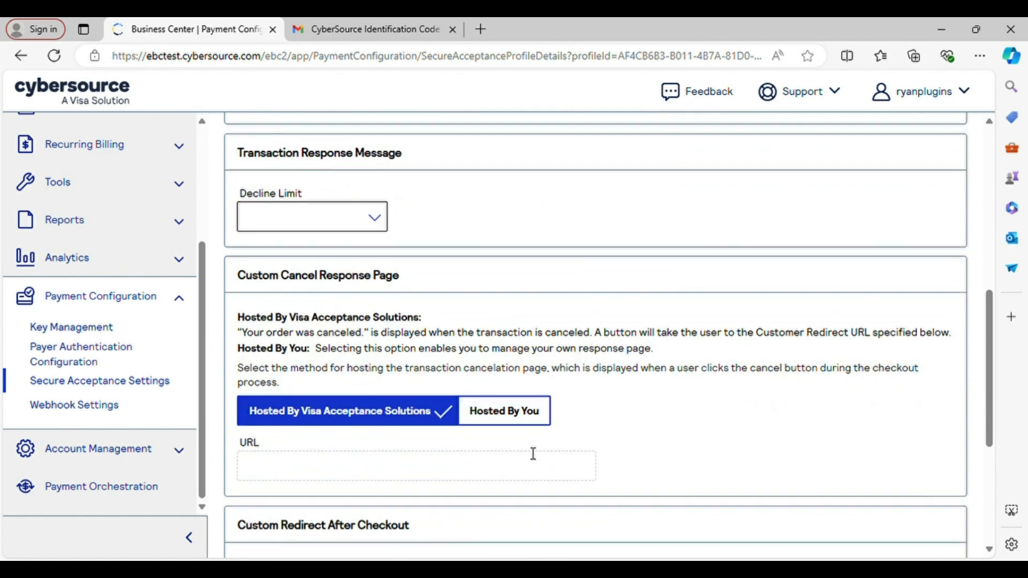
Make the cancel page self-hosted with the pasted callback URL, then bring up Customer Response settings.
click(532, 461)
click(507, 427)
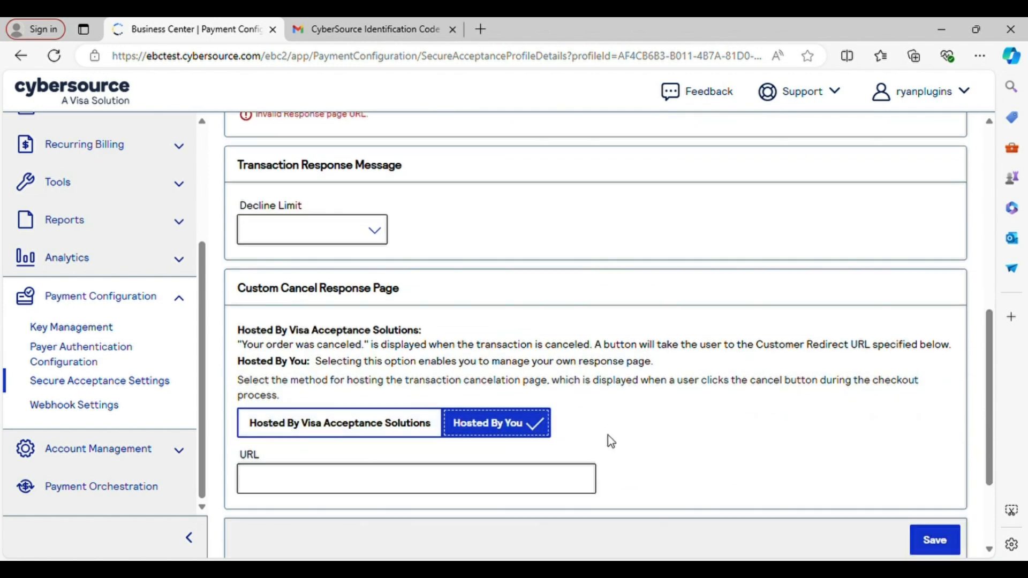
scroll(608, 435, down, 1)
click(539, 409)
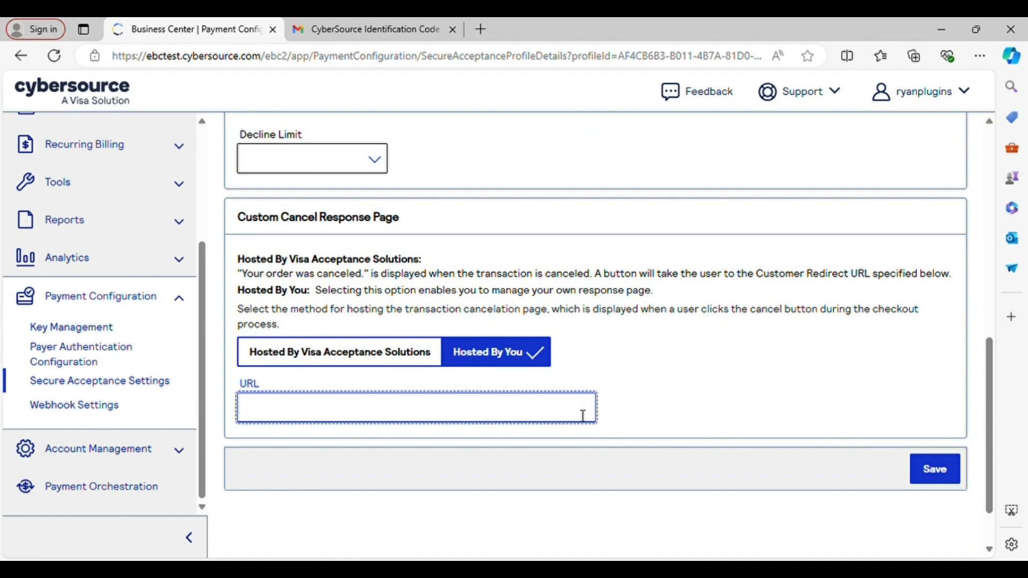
text(please contact the plugin author to provide the correct callback URL!)
scroll(712, 413, down, 1)
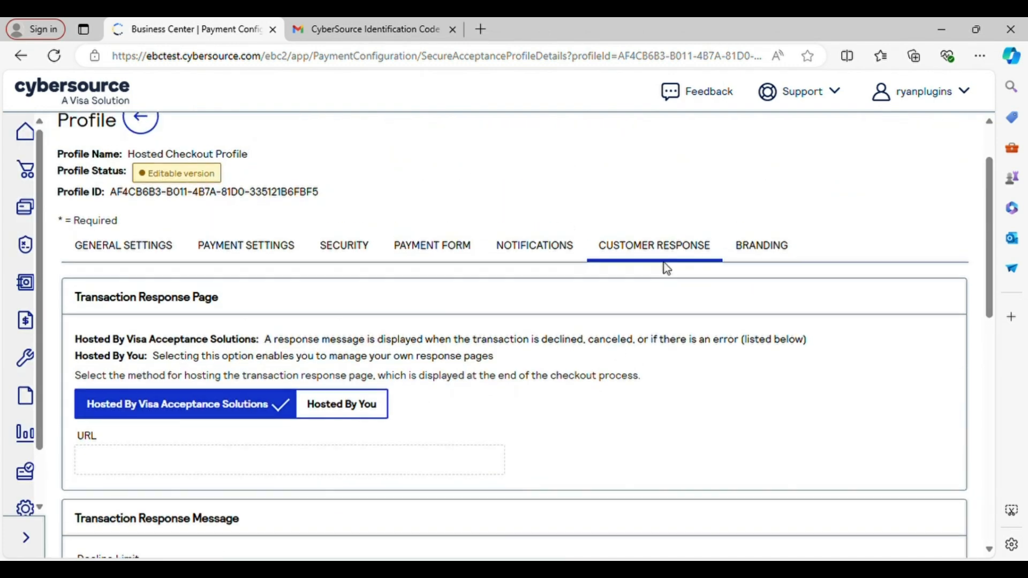
click(663, 252)
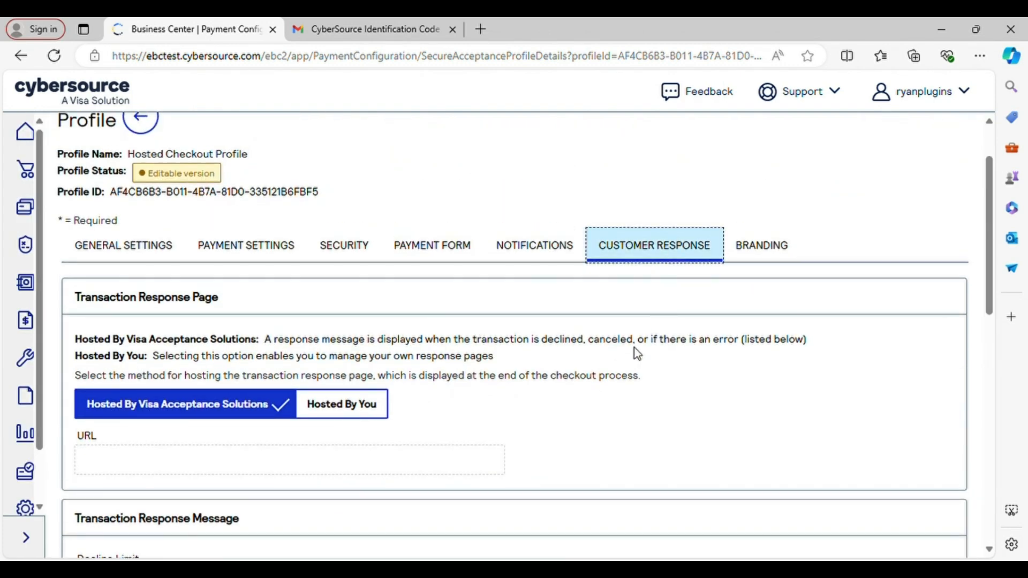
scroll(637, 354, down, 5)
scroll(637, 354, up, 3)
scroll(637, 354, down, 1)
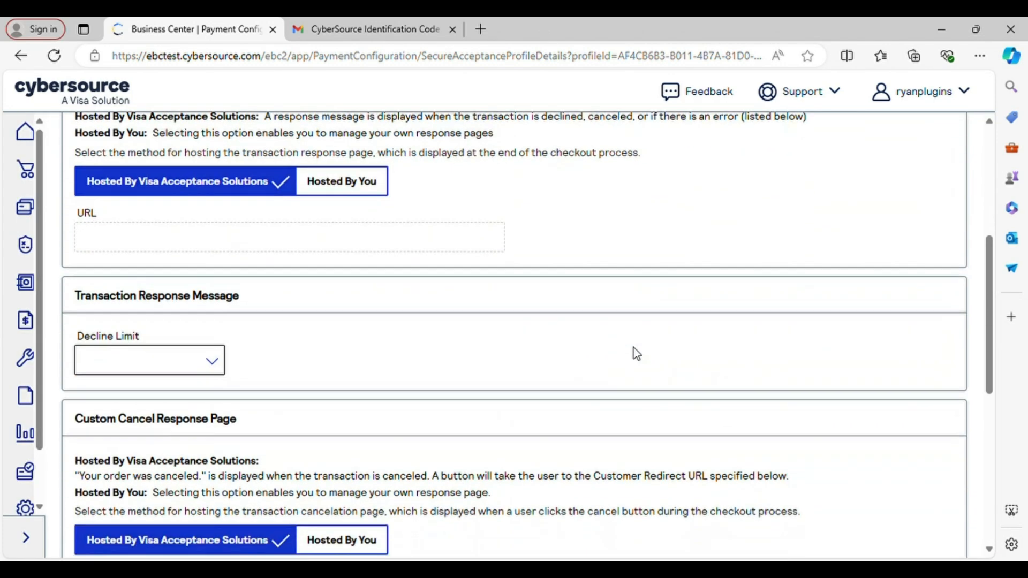
scroll(635, 352, down, 6)
click(399, 329)
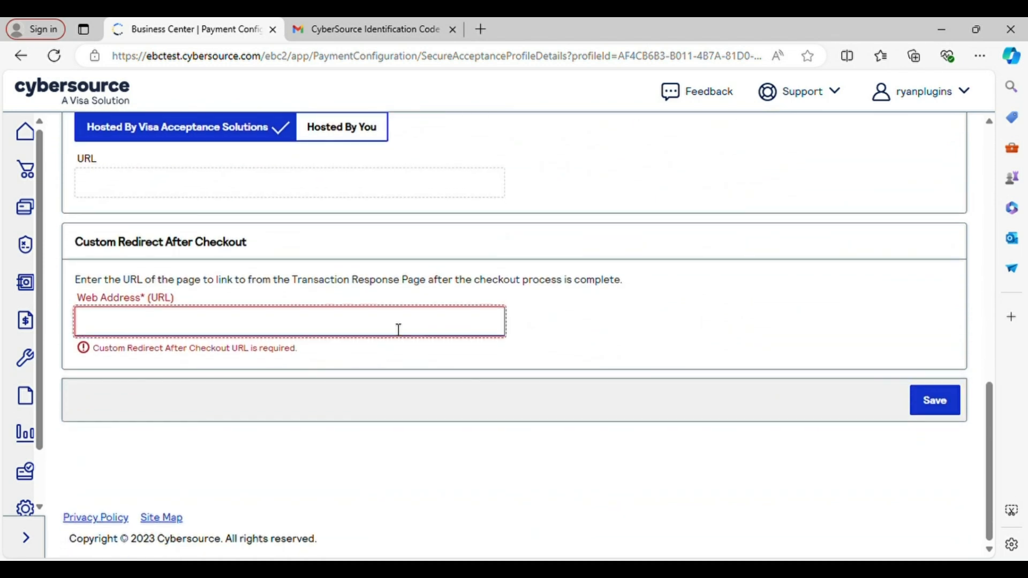
text(http:)
text(://)
text(www.yo)
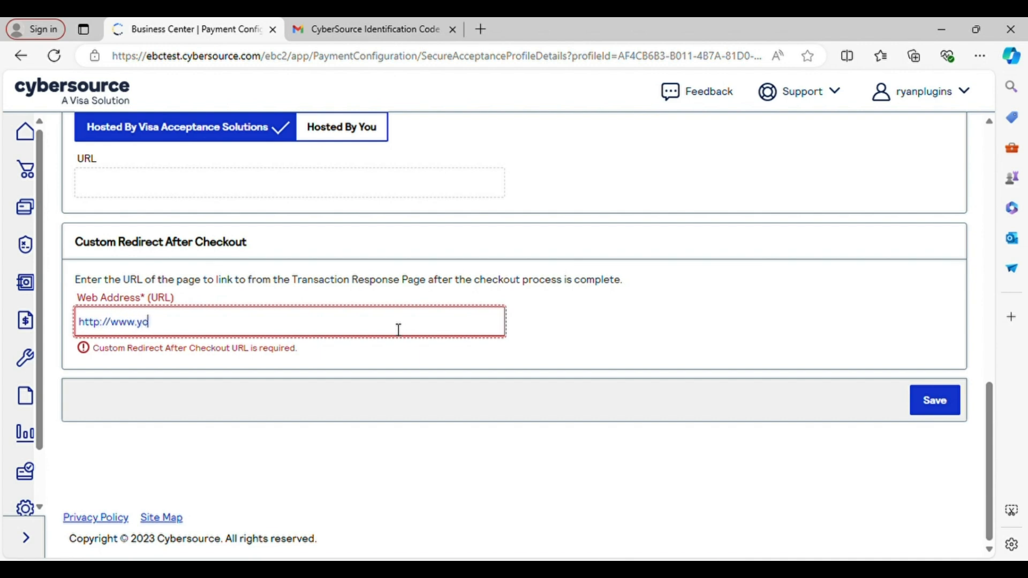
text(urthanksyoupag)
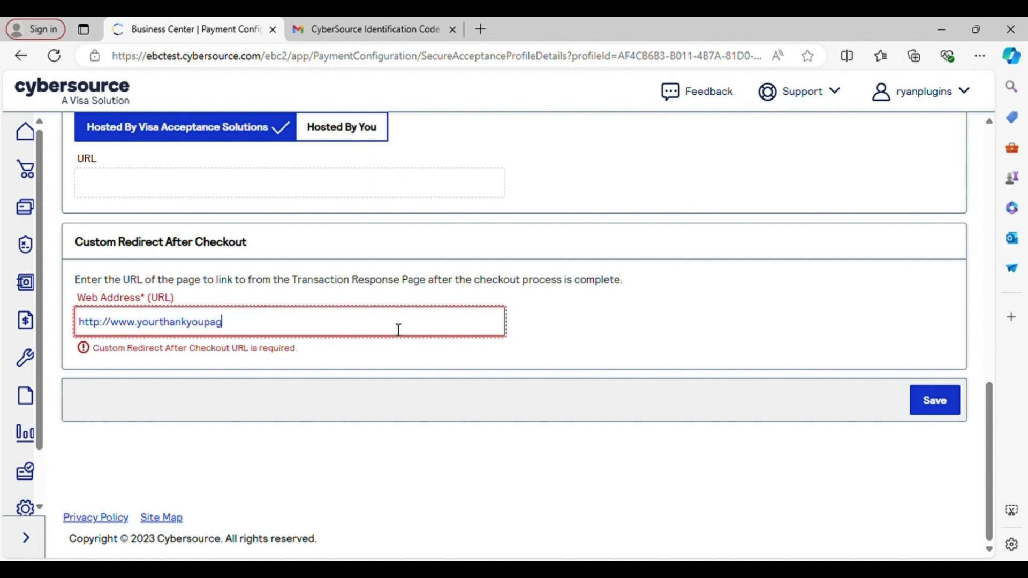
text(e.com)
click(920, 408)
click(546, 253)
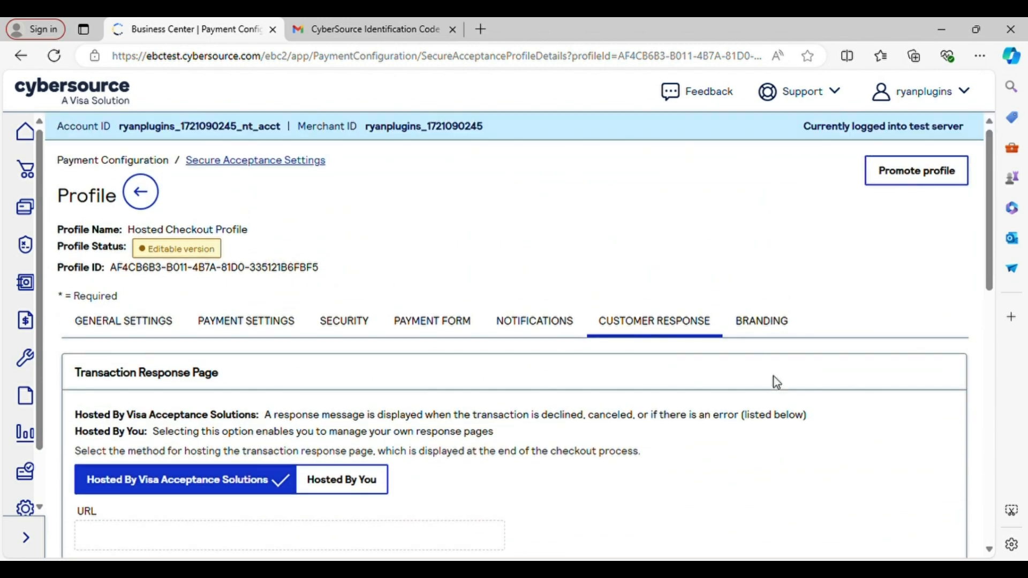
Review the Branding tab's colours, header and footer settings unchanged and confirm saving the profile.
click(766, 324)
scroll(715, 410, down, 3)
scroll(714, 409, down, 2)
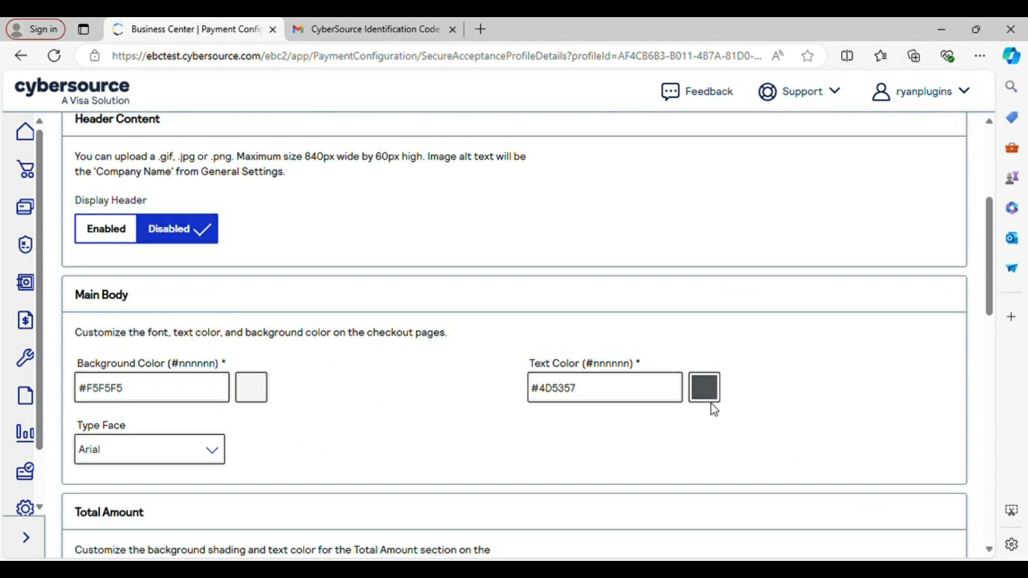
scroll(343, 227, up, 2)
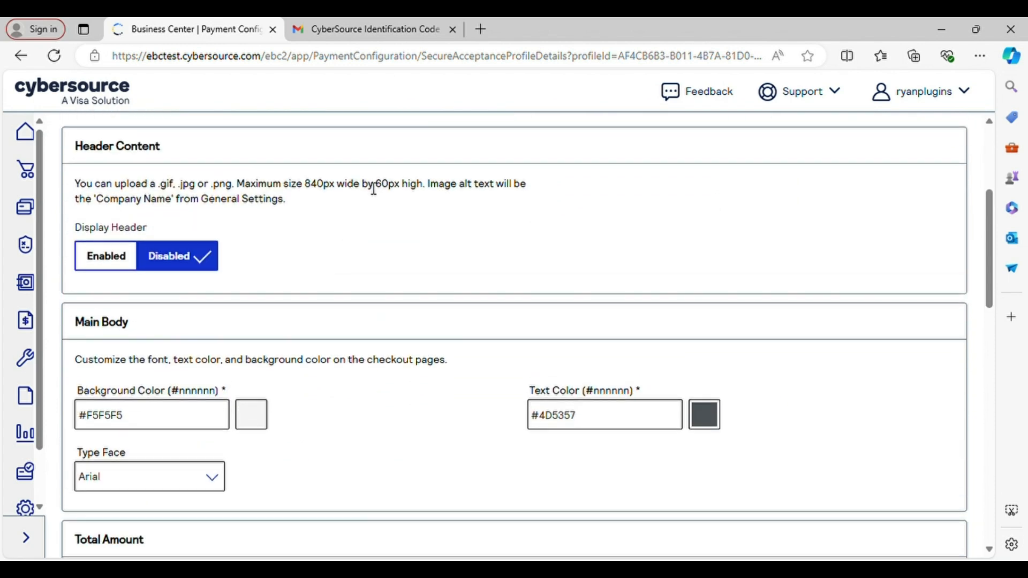
scroll(308, 268, down, 1)
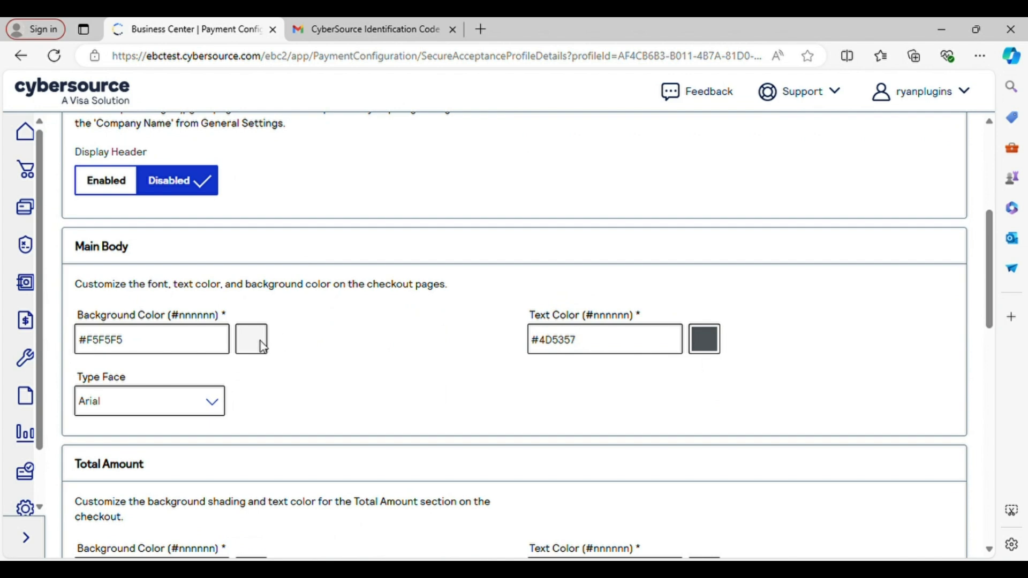
scroll(333, 351, down, 5)
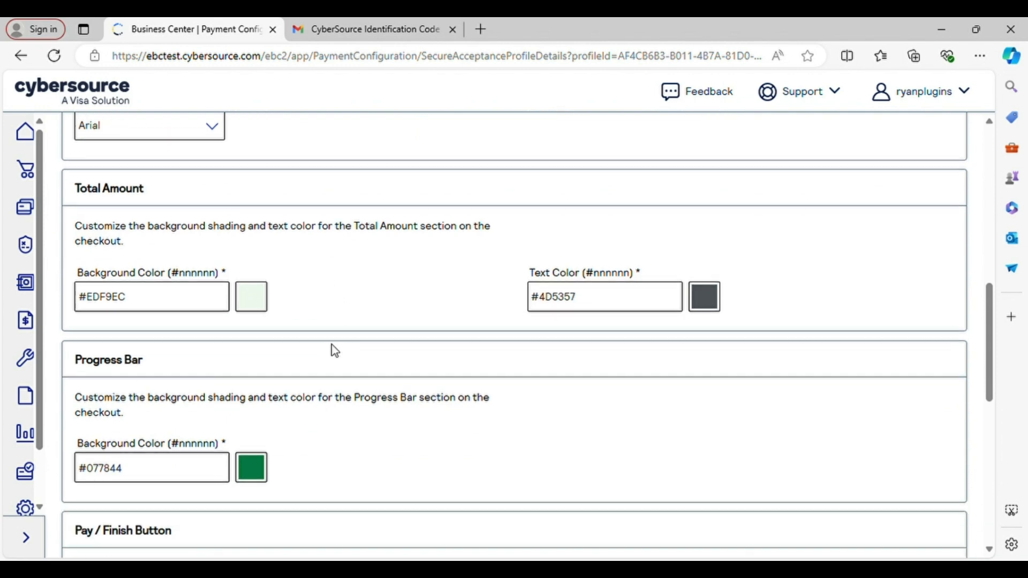
scroll(334, 351, down, 6)
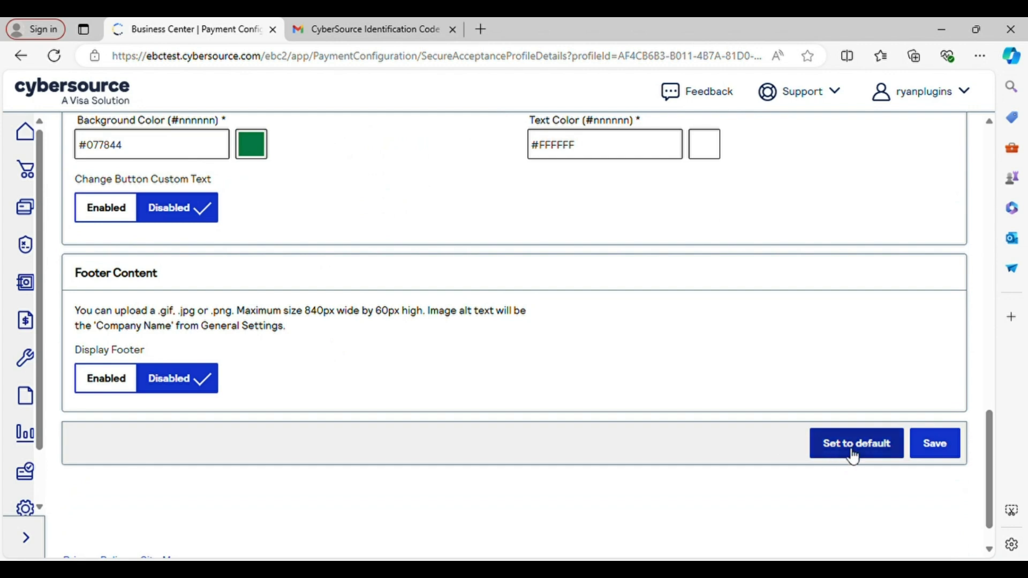
click(945, 448)
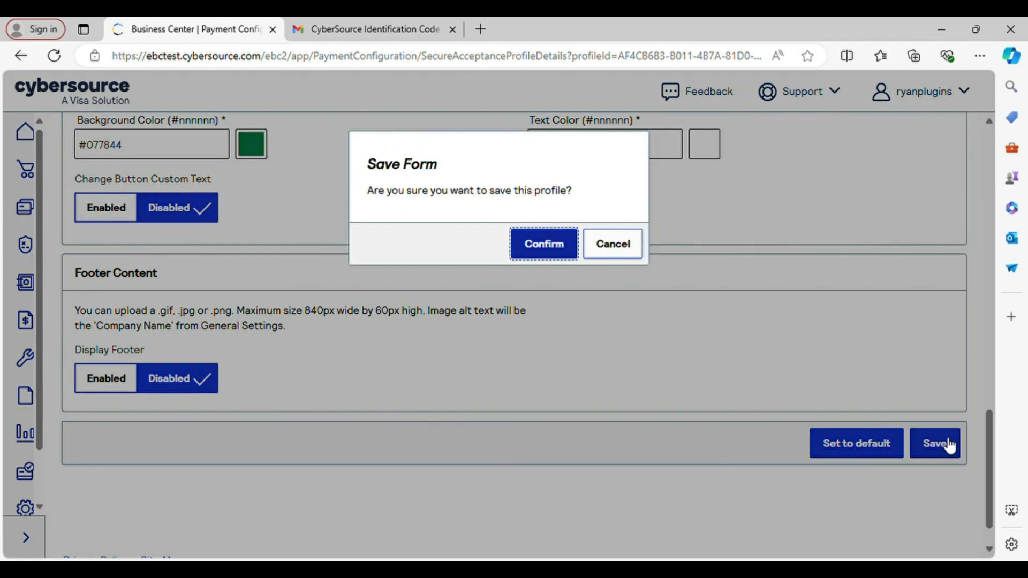
click(533, 249)
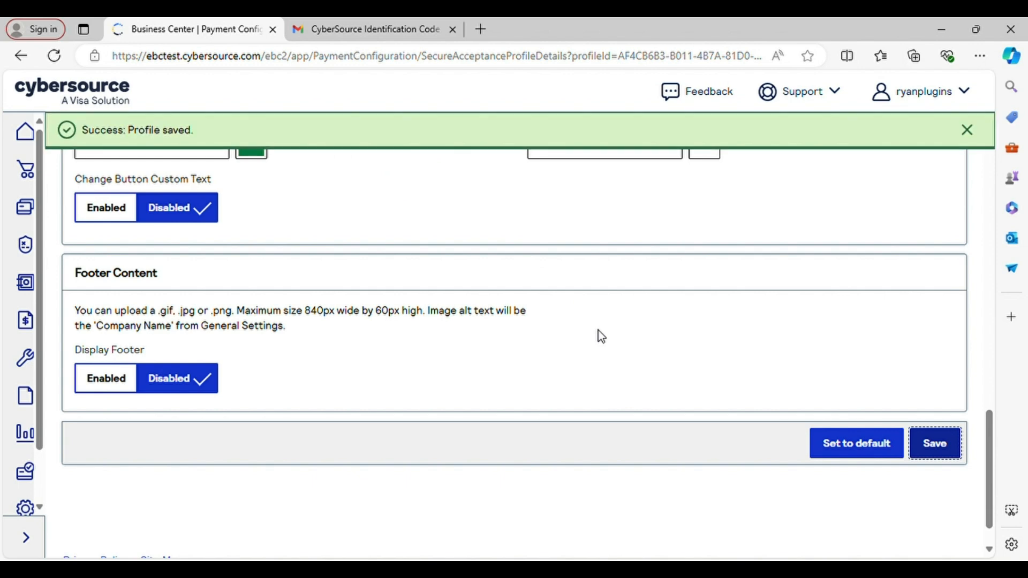
scroll(600, 336, up, 20)
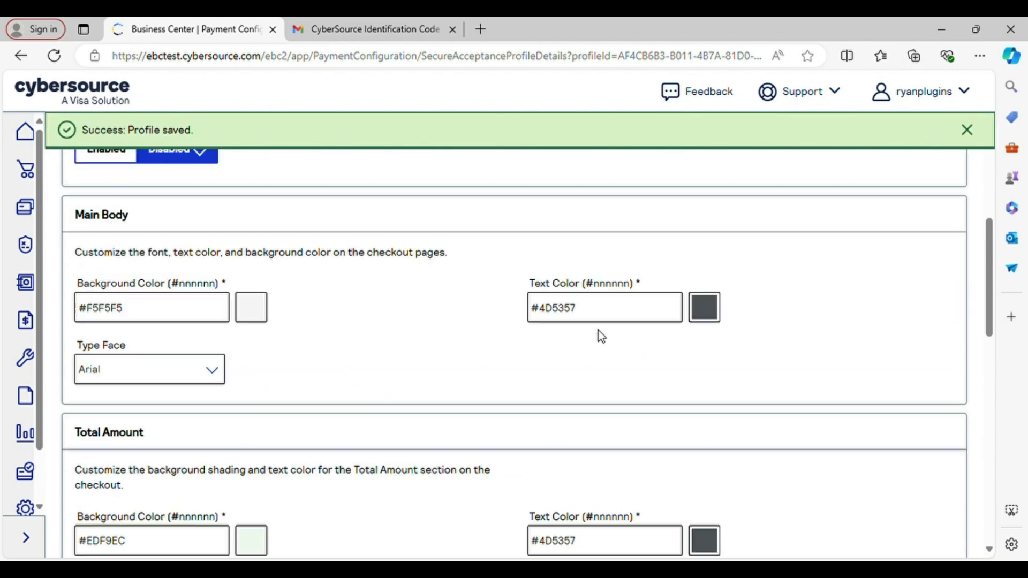
scroll(601, 337, up, 2)
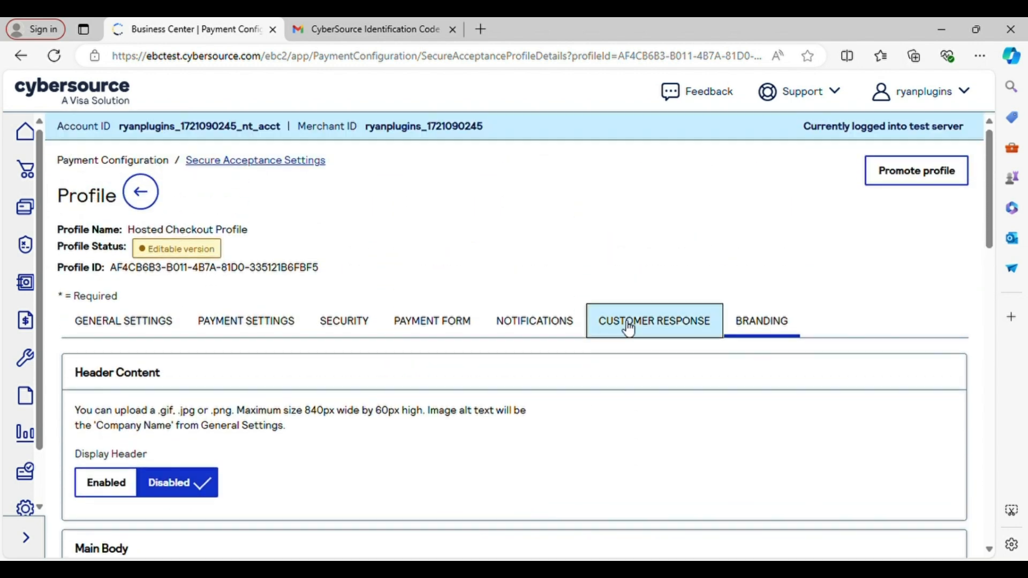
Promote the Hosted Checkout Profile to Active status from its general settings.
click(160, 316)
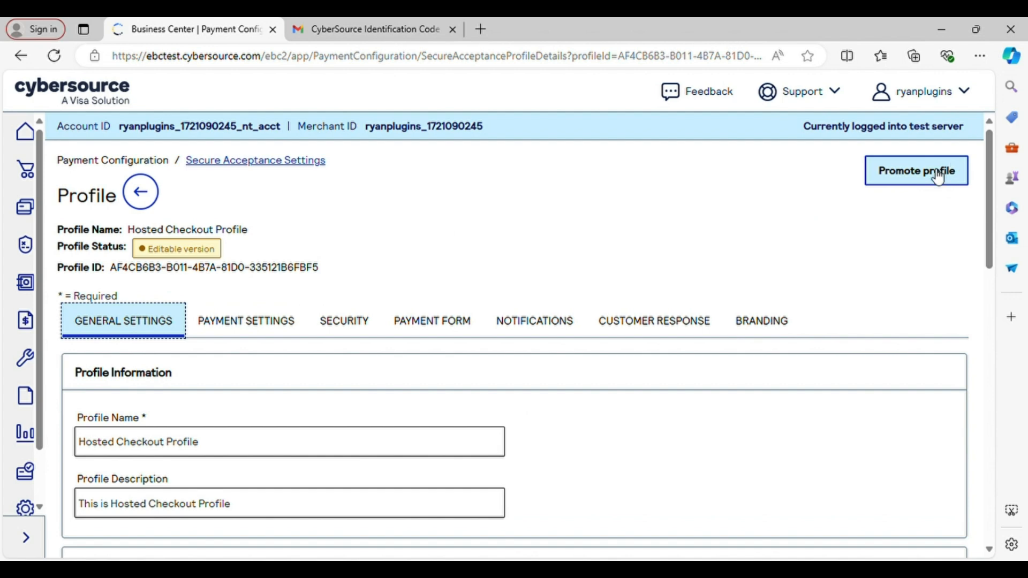
click(907, 182)
click(555, 262)
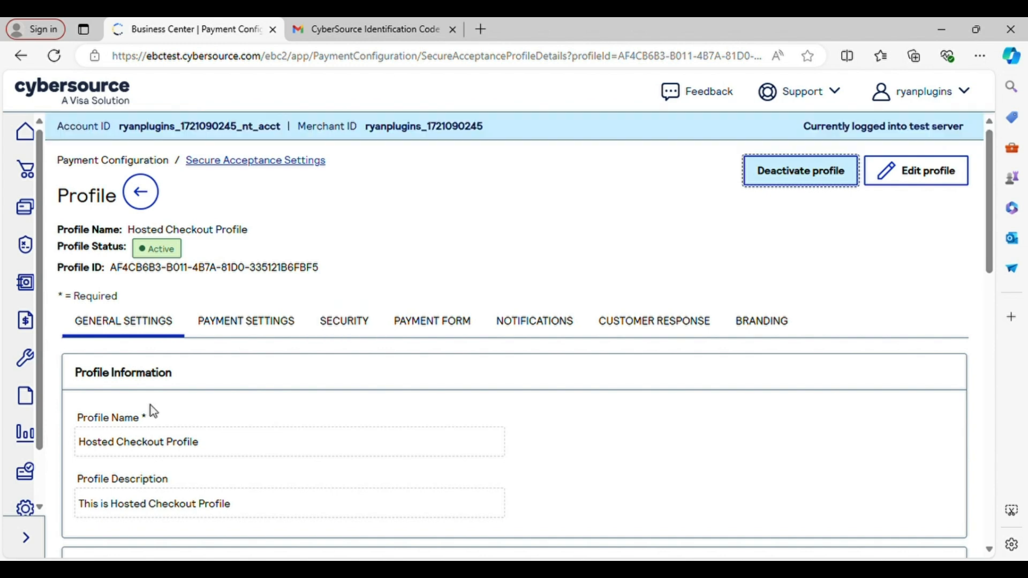
click(286, 312)
drag(320, 267, 57, 228)
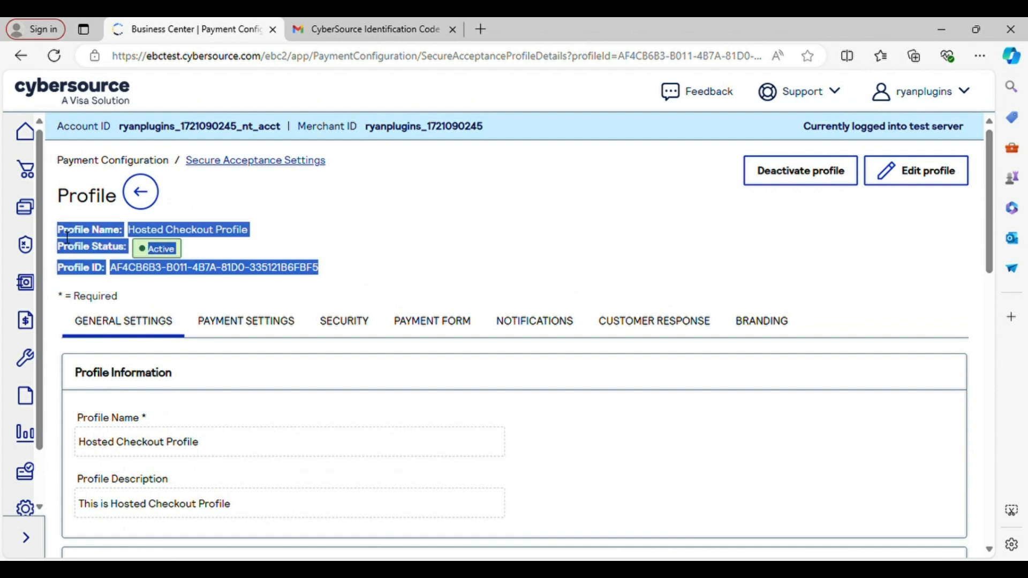
click(197, 270)
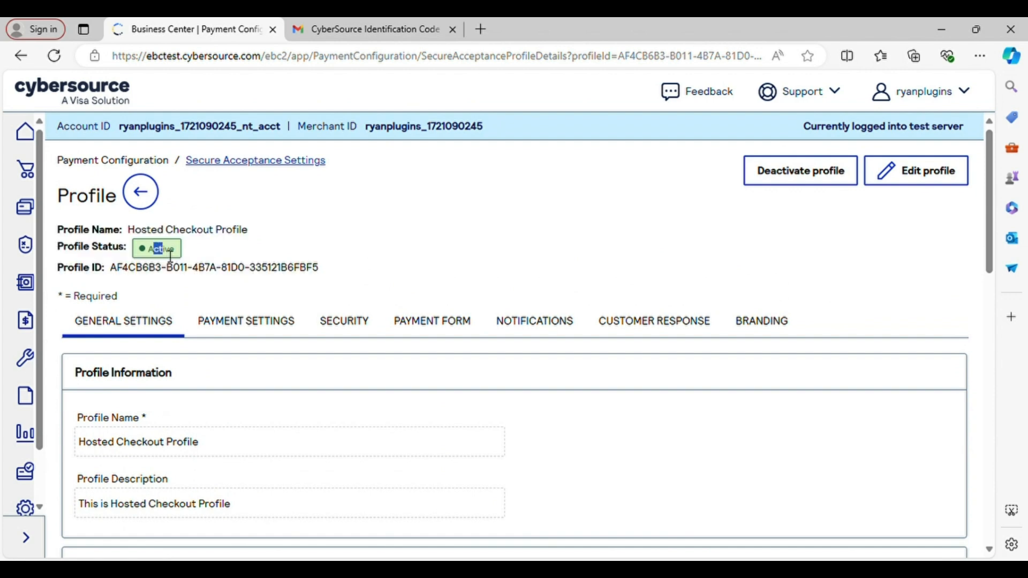
Go to Payment Configuration > Secure Acceptance Settings to see the profile listed as Active.
click(32, 540)
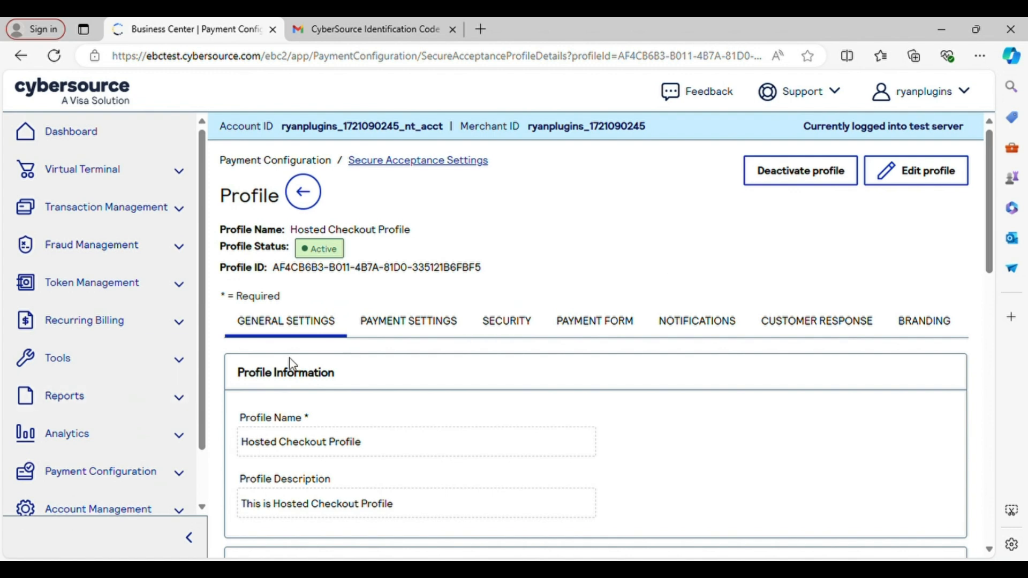
scroll(190, 413, down, 2)
click(188, 418)
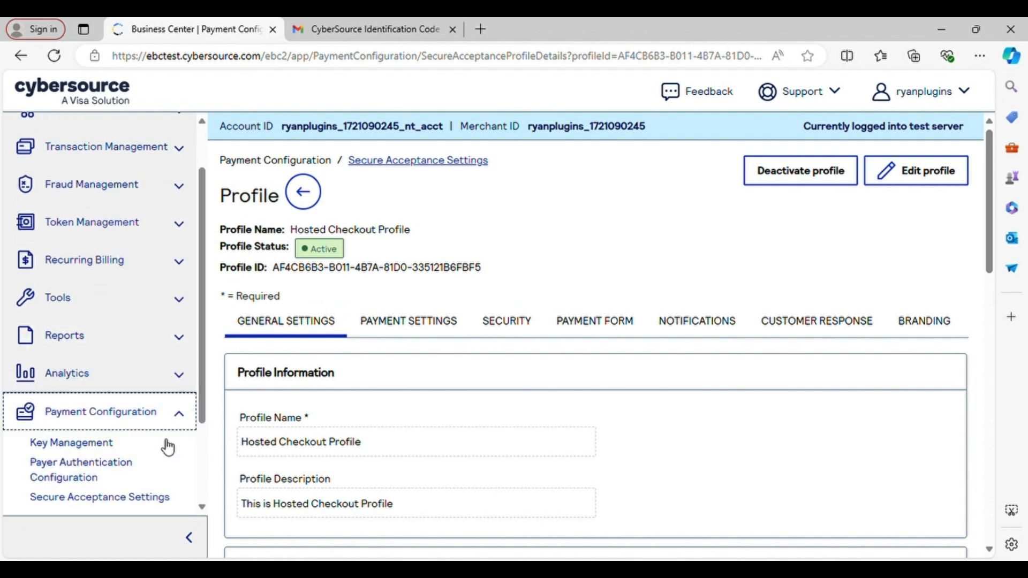
click(166, 426)
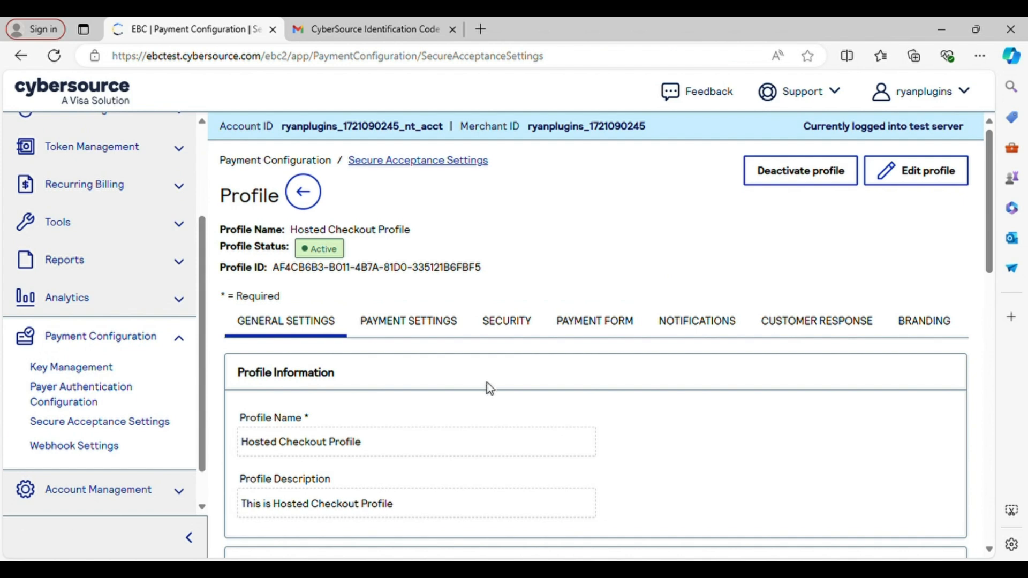
scroll(628, 326, down, 4)
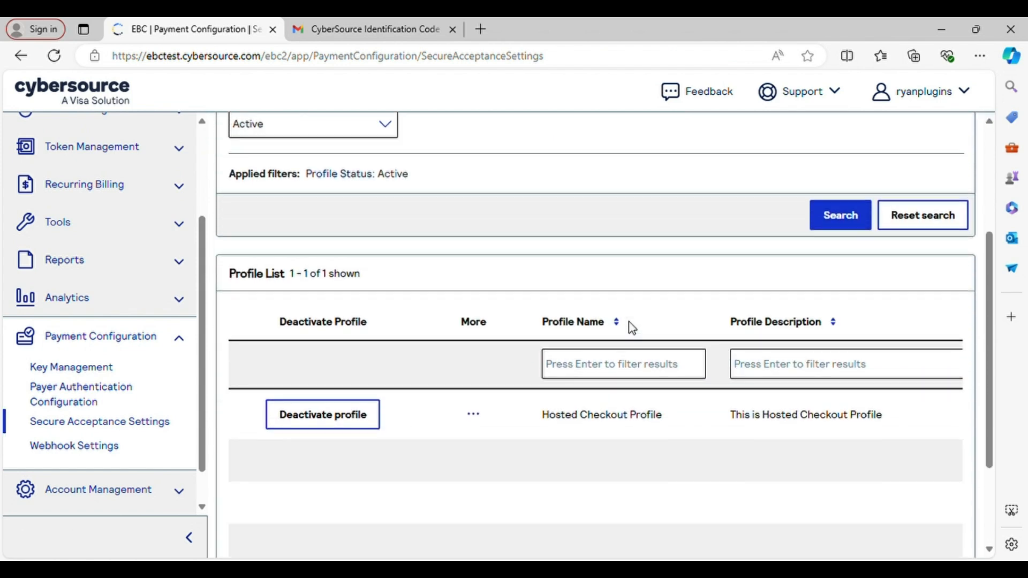